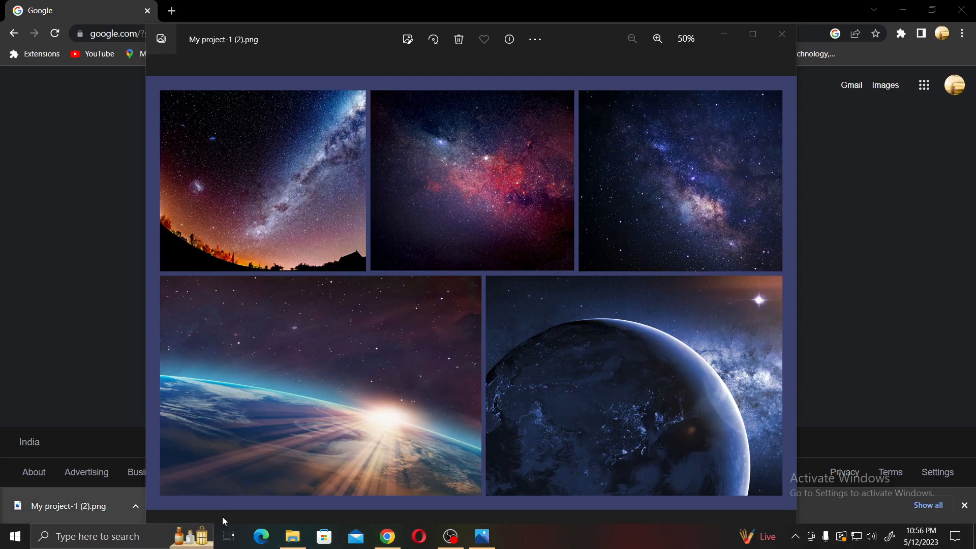
Step: View the downloaded sample collages My project-1 (1).png, My project-1.png and My project-1 (2).png, closing each one after viewing
{"action": "left_click", "coordinate": [782, 34]}
{"action": "left_click", "coordinate": [249, 505]}
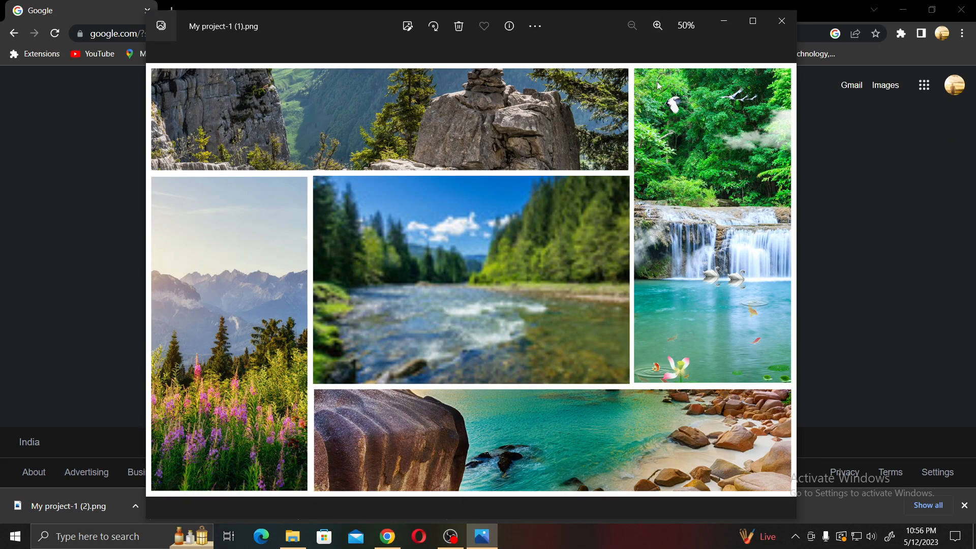
{"action": "mouse_move", "coordinate": [576, 23]}
{"action": "left_mouse_down"}
{"action": "mouse_move", "coordinate": [578, 50]}
{"action": "mouse_move", "coordinate": [564, 38]}
{"action": "left_mouse_up"}
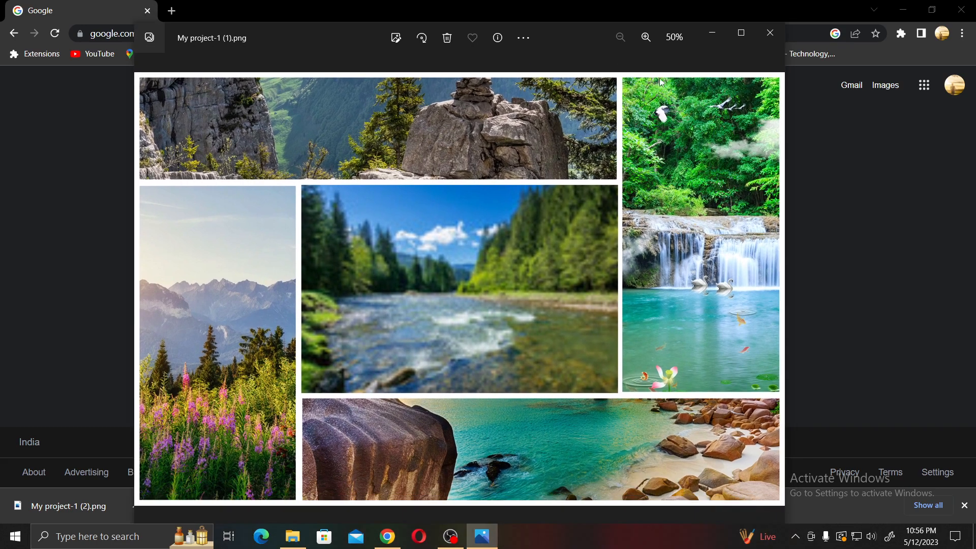
{"action": "left_click", "coordinate": [767, 37]}
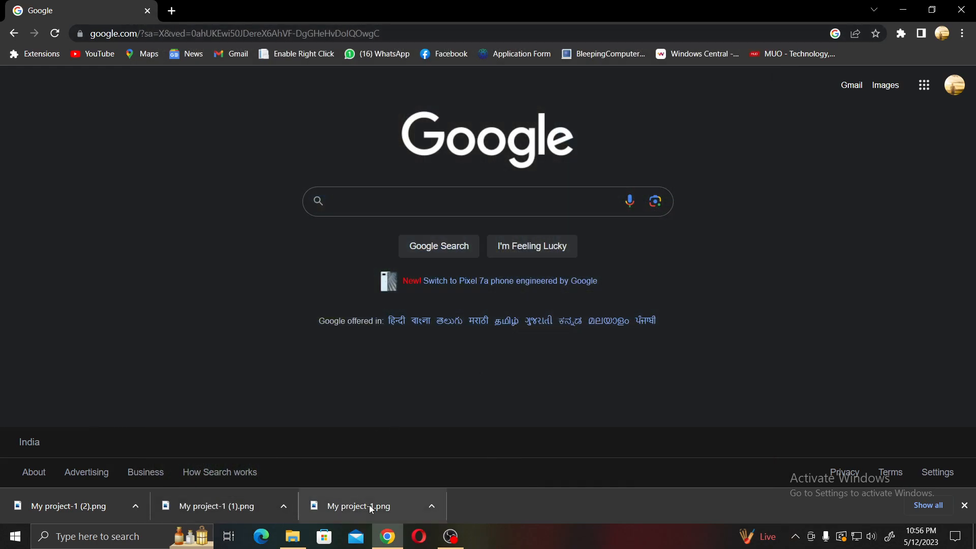
{"action": "left_click", "coordinate": [368, 506]}
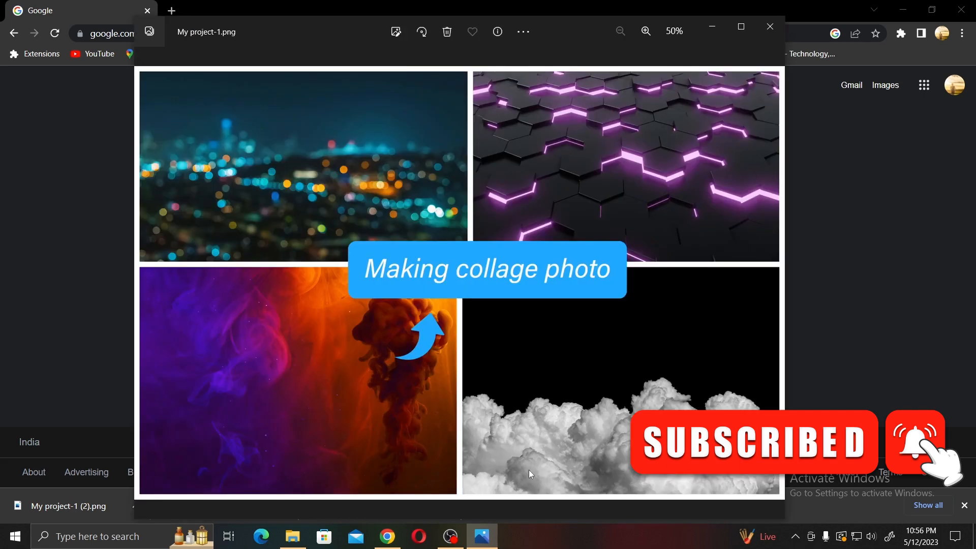
{"action": "left_click", "coordinate": [769, 33]}
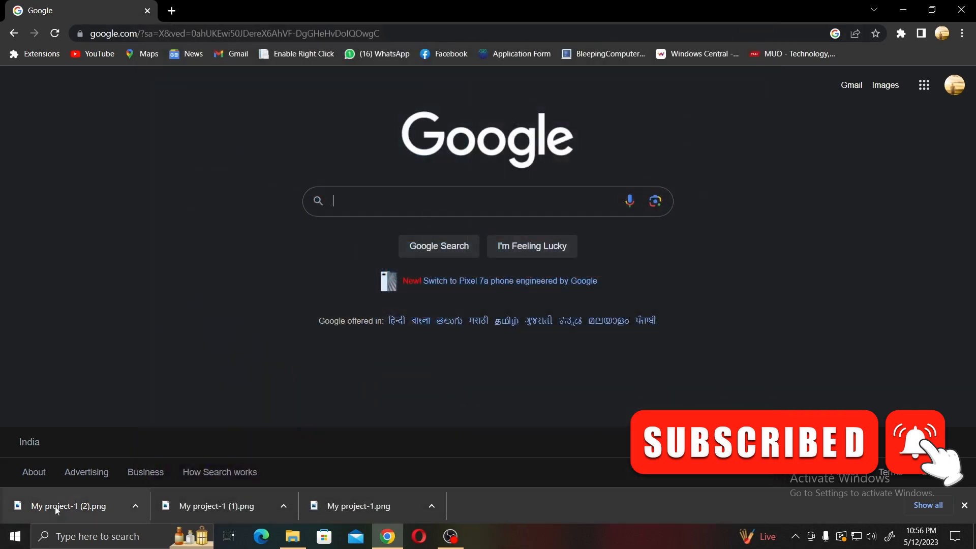
{"action": "left_click", "coordinate": [83, 501]}
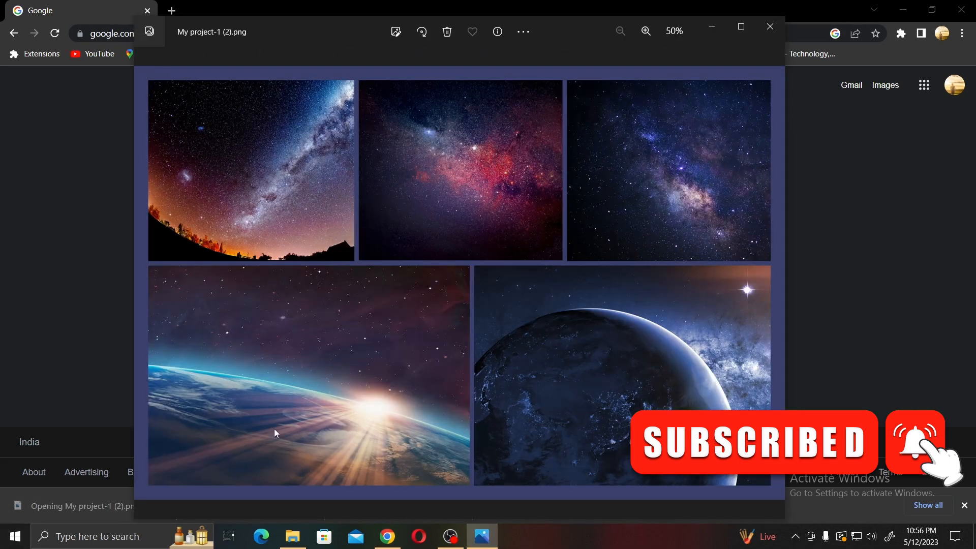
{"action": "left_click", "coordinate": [769, 32]}
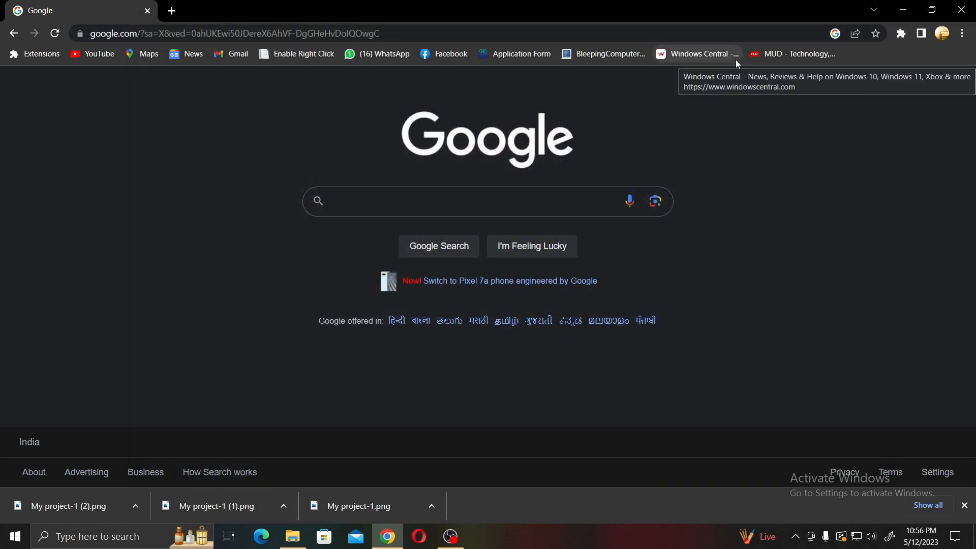
Step: Search Google for "pinetools" and open the PineTools free online tools site
{"action": "type", "text": "pine"}
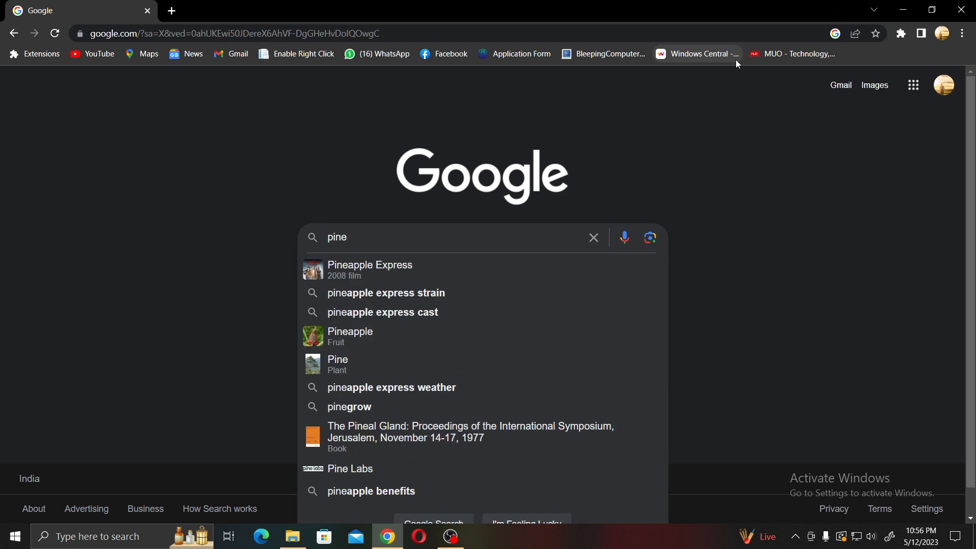
{"action": "type", "text": "tools"}
{"action": "key", "text": "Return"}
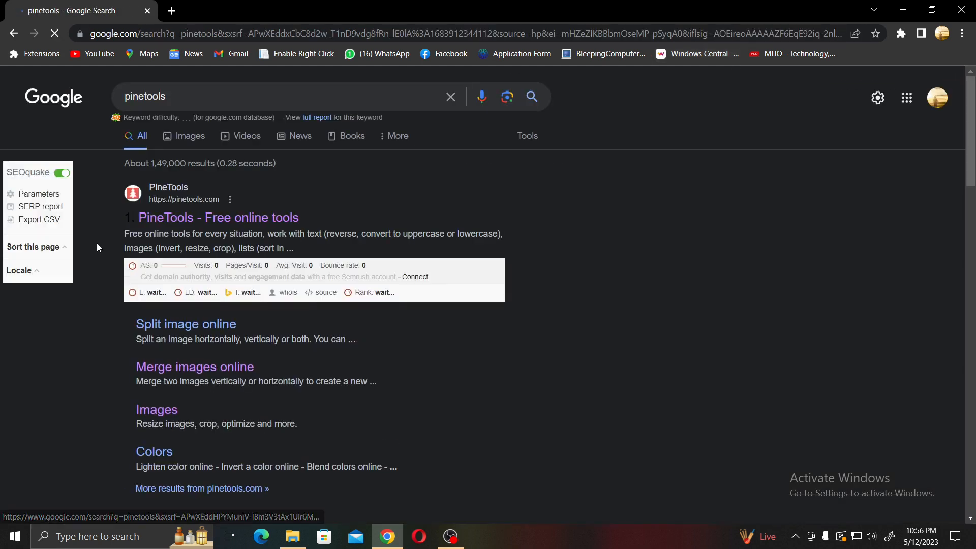
{"action": "left_click", "coordinate": [183, 216]}
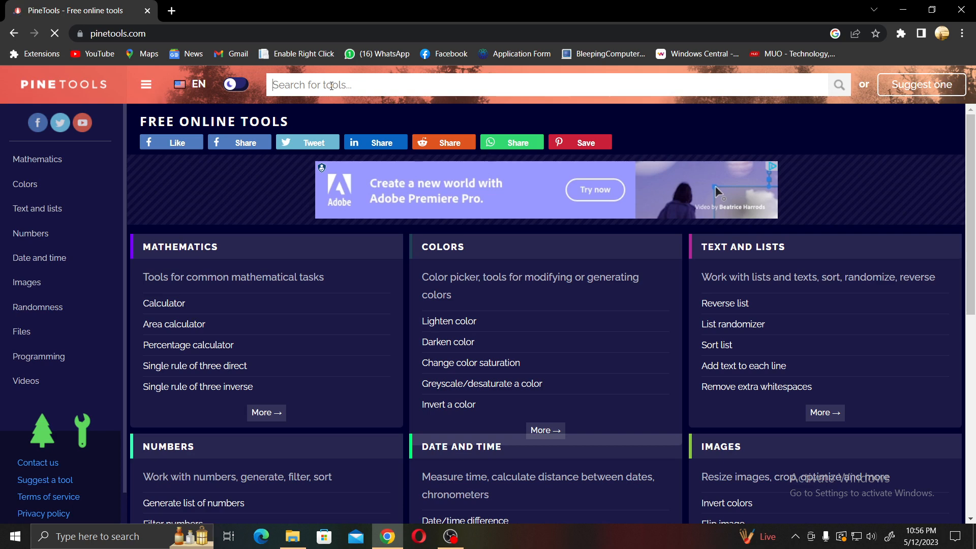
Step: Search the PineTools site for "merge" and open the Merge Images tool
{"action": "type", "text": "m"}
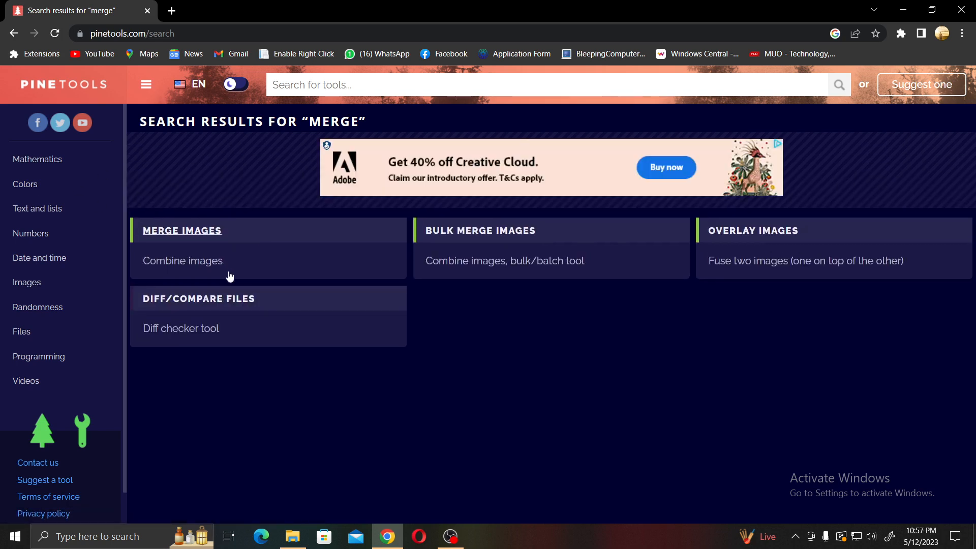
{"action": "left_click", "coordinate": [213, 236]}
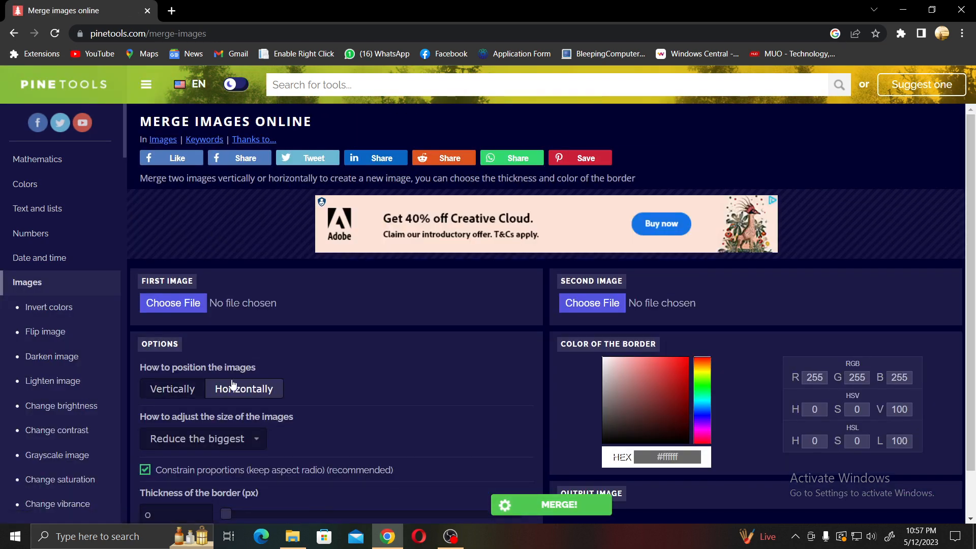
Step: Load pexels-hert-niks-3224156 as the first image and pexels-michael-block-3225529 as the second image
{"action": "scroll", "coordinate": [256, 387], "scroll_direction": "down", "scroll_amount": 1}
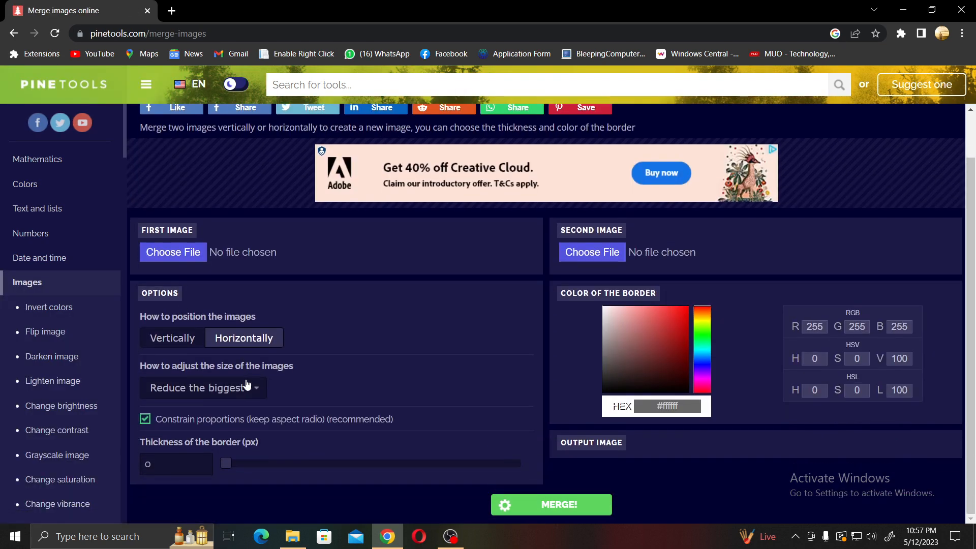
{"action": "left_click", "coordinate": [171, 255]}
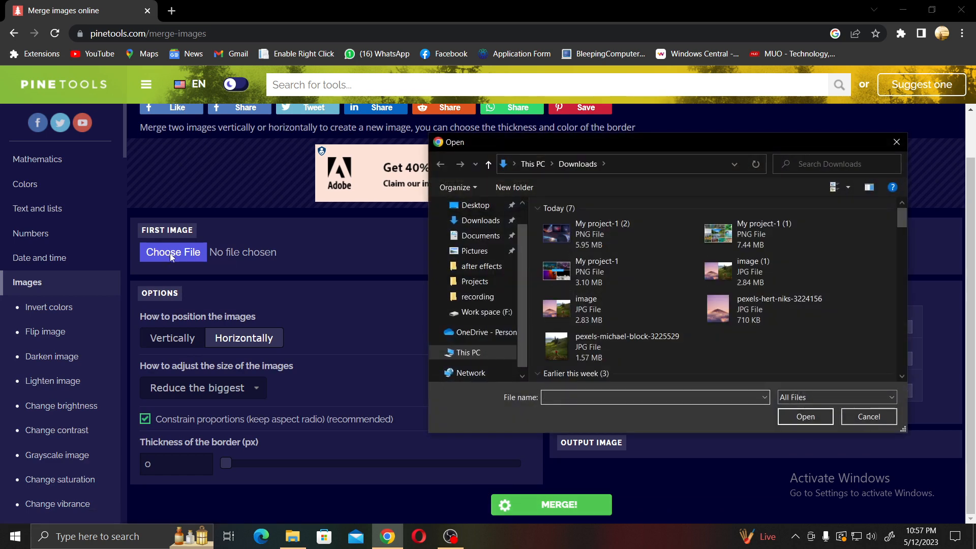
{"action": "left_click", "coordinate": [713, 307]}
{"action": "left_click", "coordinate": [809, 417]}
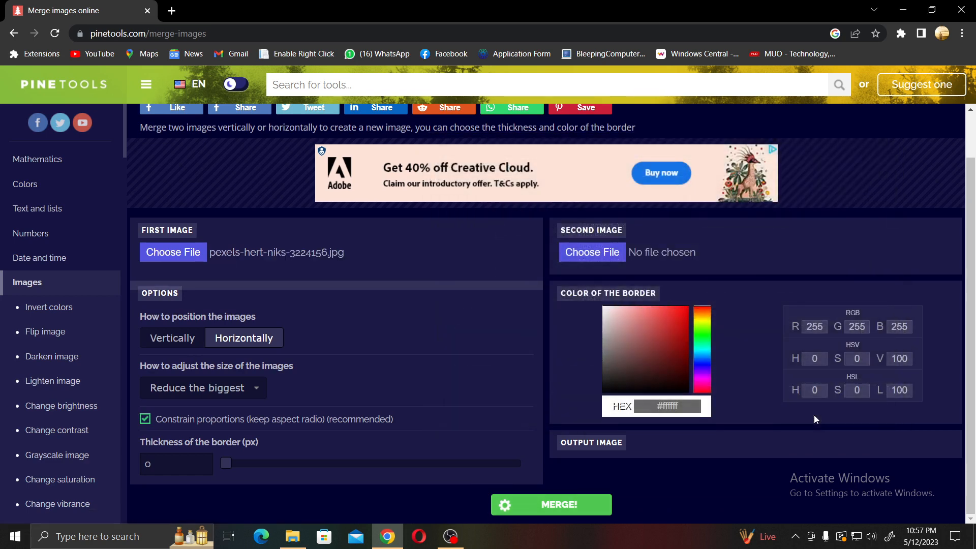
{"action": "left_click", "coordinate": [605, 254]}
{"action": "left_click", "coordinate": [627, 342]}
{"action": "left_click", "coordinate": [809, 419]}
Step: Set the border thickness to 4 px and merge the two images horizontally
{"action": "scroll", "coordinate": [752, 408], "scroll_direction": "down", "scroll_amount": 1}
{"action": "scroll", "coordinate": [751, 408], "scroll_direction": "down", "scroll_amount": 5}
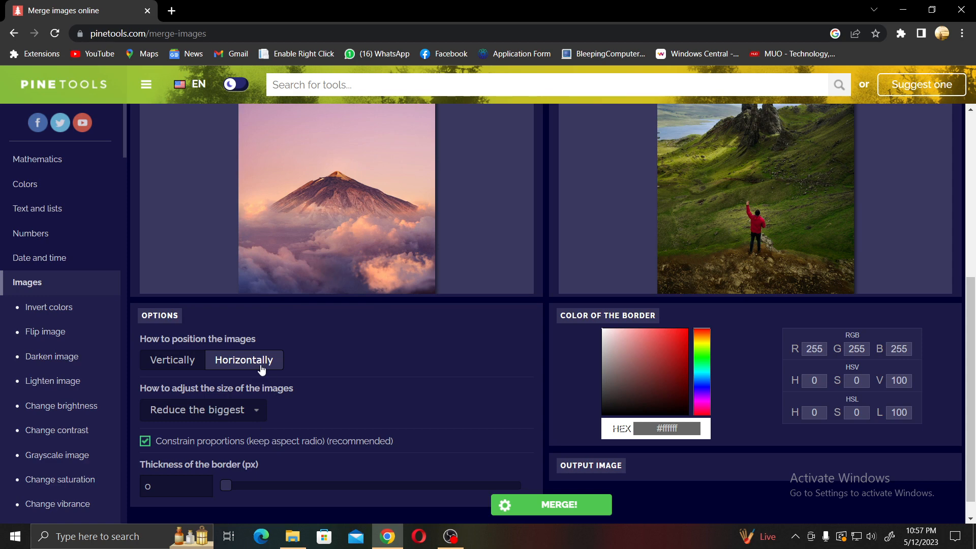
{"action": "scroll", "coordinate": [184, 446], "scroll_direction": "down", "scroll_amount": 1}
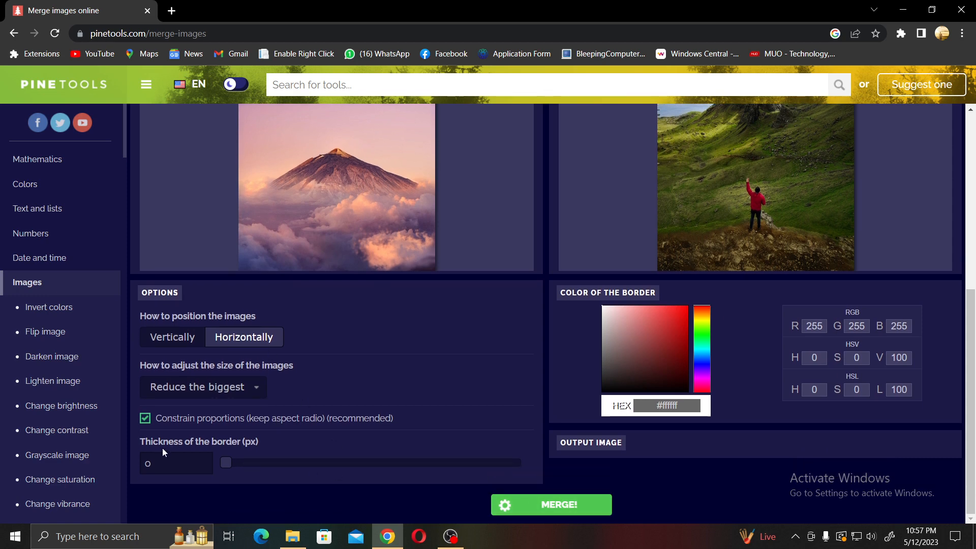
{"action": "left_click_drag", "start_coordinate": [229, 460], "coordinate": [249, 464]}
{"action": "left_click", "coordinate": [588, 512]}
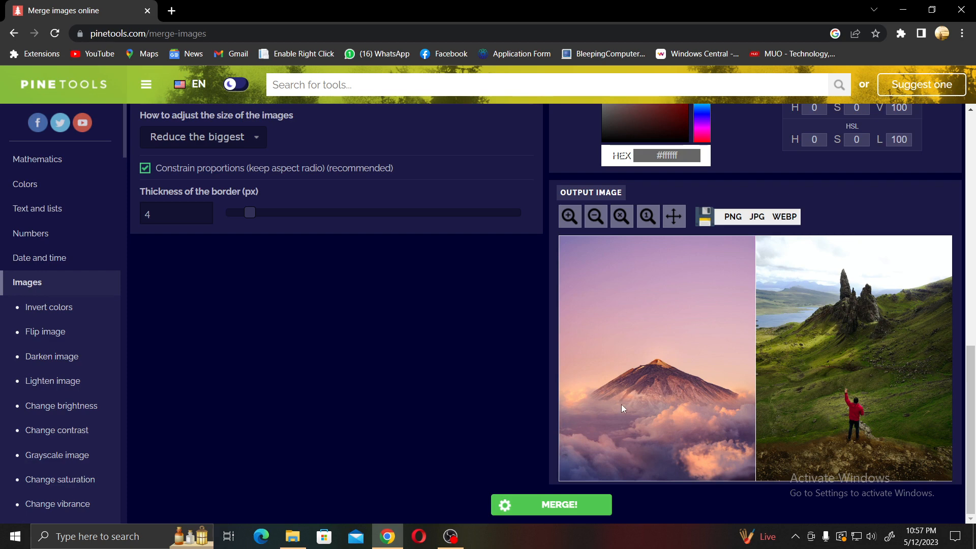
Step: Change the image positioning to vertical, set the border thickness to 7 px and merge the images again
{"action": "scroll", "coordinate": [627, 400], "scroll_direction": "up", "scroll_amount": 2}
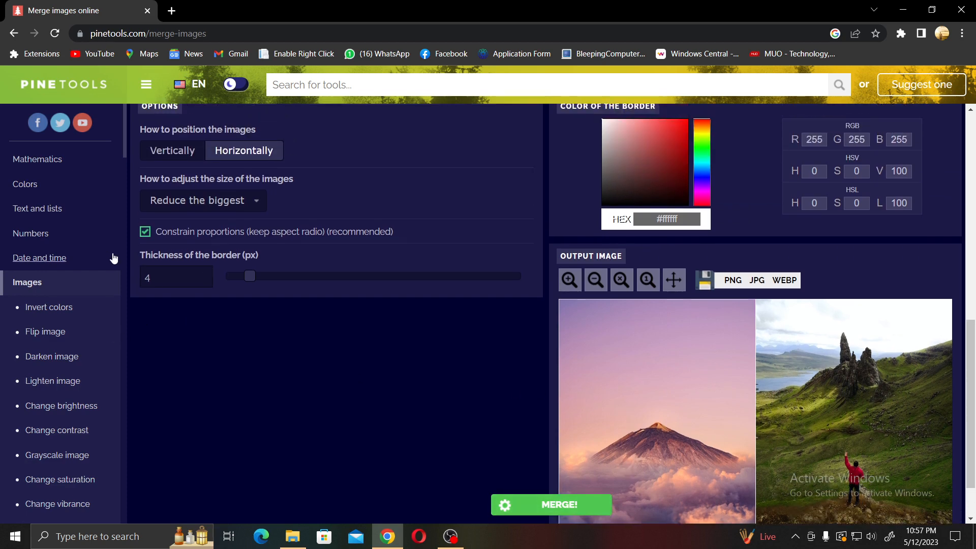
{"action": "scroll", "coordinate": [752, 315], "scroll_direction": "down", "scroll_amount": 2}
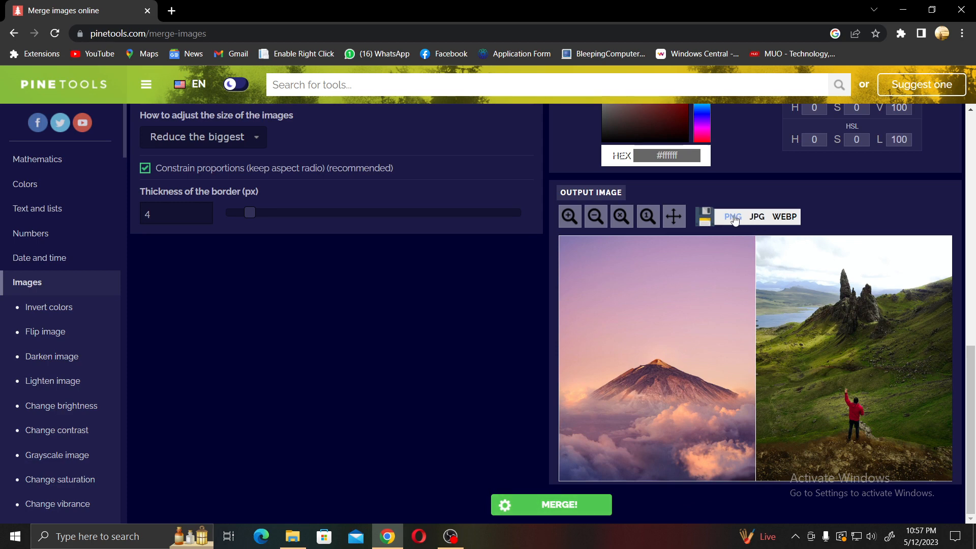
{"action": "scroll", "coordinate": [813, 417], "scroll_direction": "up", "scroll_amount": 8}
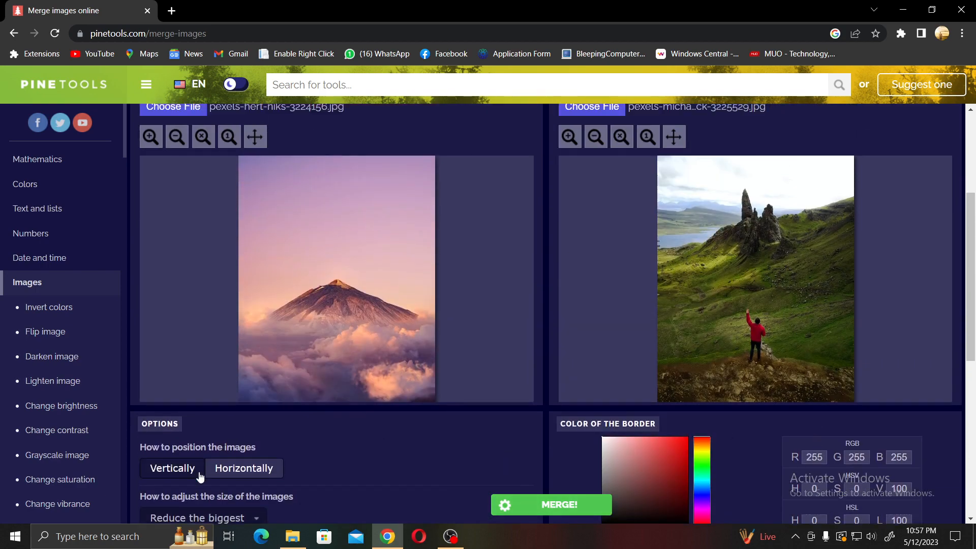
{"action": "left_click", "coordinate": [200, 475]}
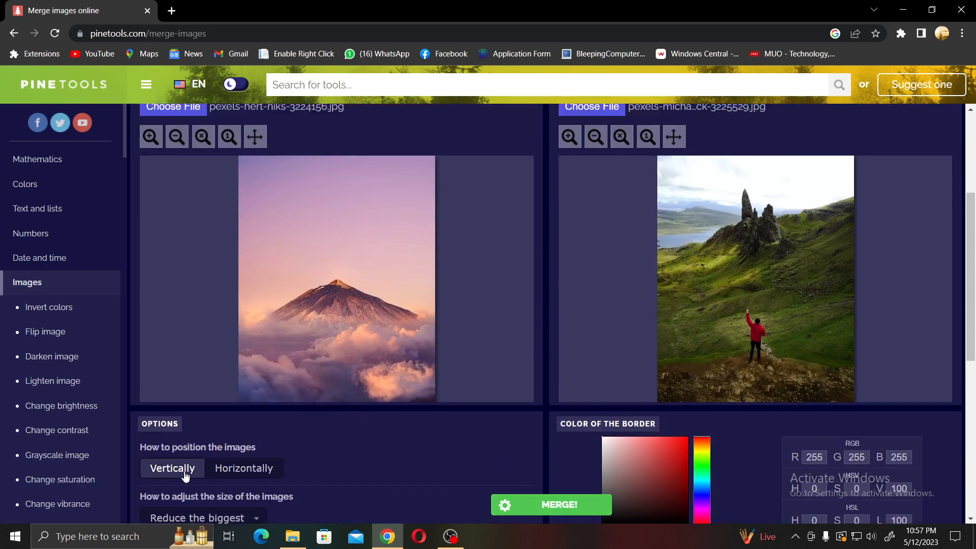
{"action": "scroll", "coordinate": [408, 435], "scroll_direction": "down", "scroll_amount": 5}
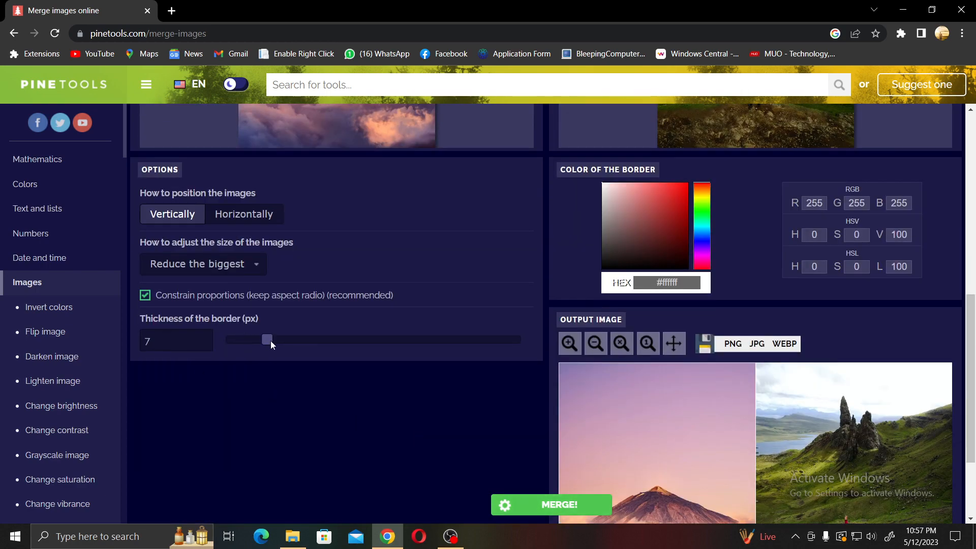
{"action": "left_click", "coordinate": [554, 506]}
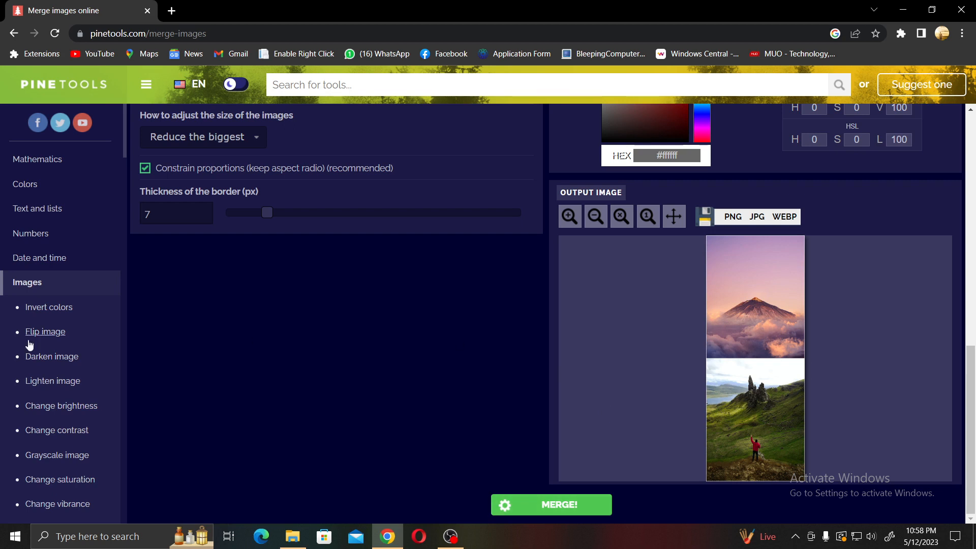
{"action": "scroll", "coordinate": [76, 438], "scroll_direction": "down", "scroll_amount": 2}
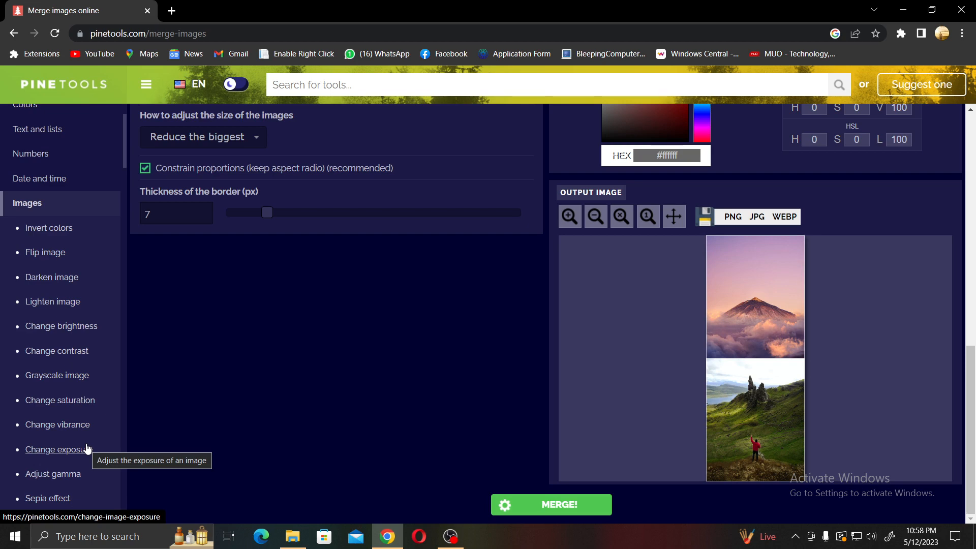
Step: Search for "adobe express" in a new browser tab and open the Adobe Express site
{"action": "left_click", "coordinate": [170, 10]}
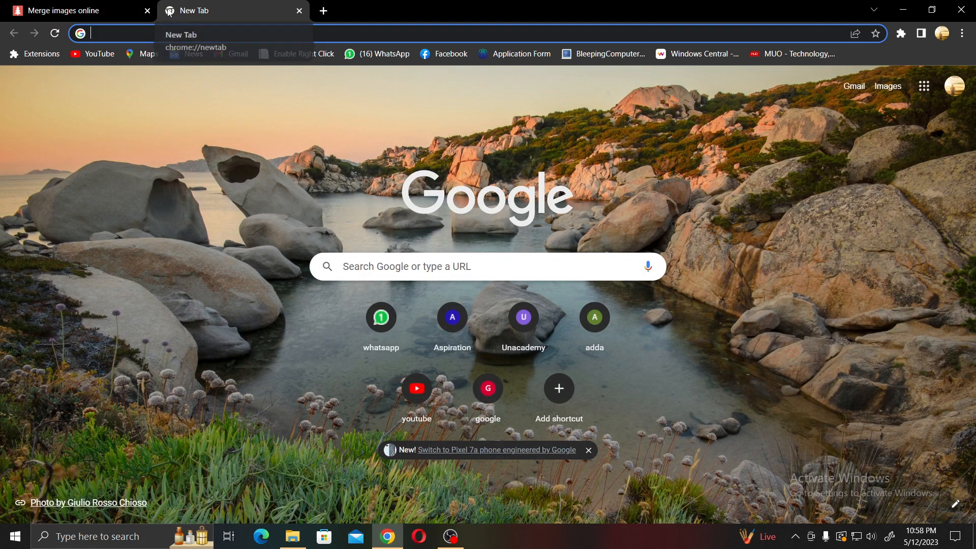
{"action": "type", "text": "adobe express"}
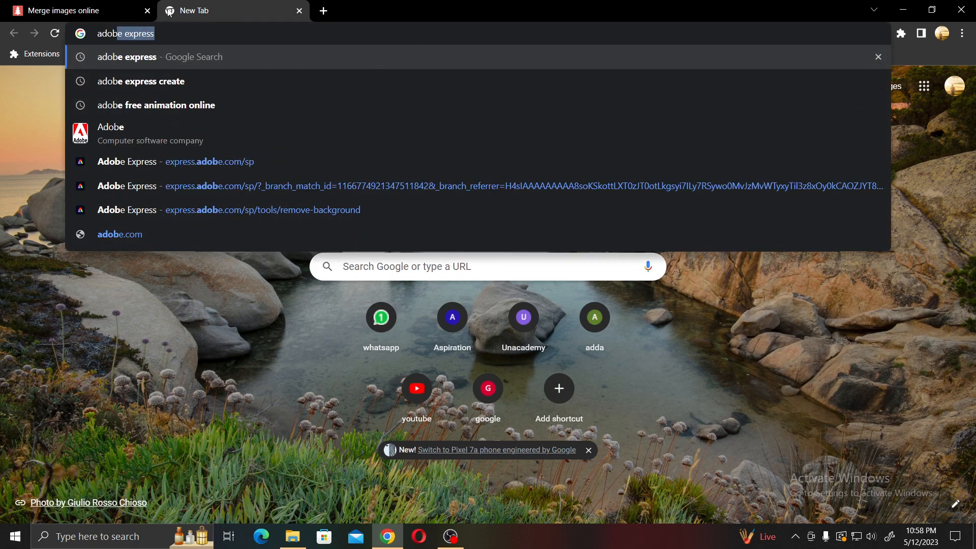
{"action": "key", "text": "Return"}
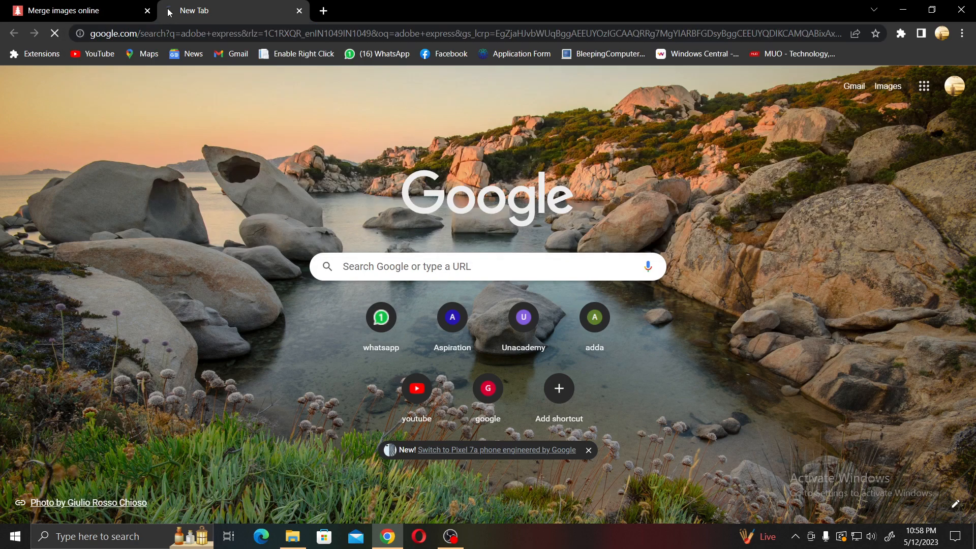
{"action": "left_click", "coordinate": [197, 217]}
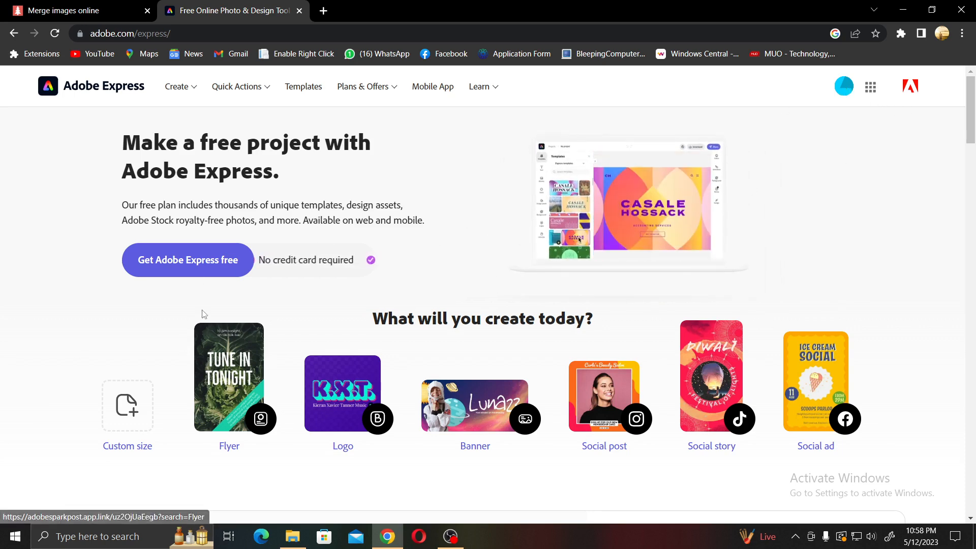
Step: Enter the free Adobe Express web app and start a new Collage project
{"action": "left_click", "coordinate": [212, 269]}
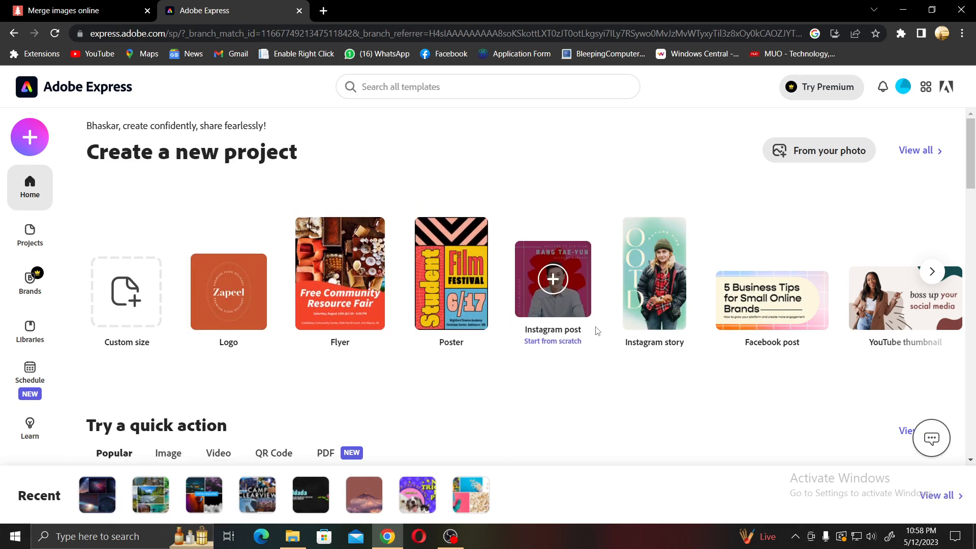
{"action": "left_click", "coordinate": [932, 274]}
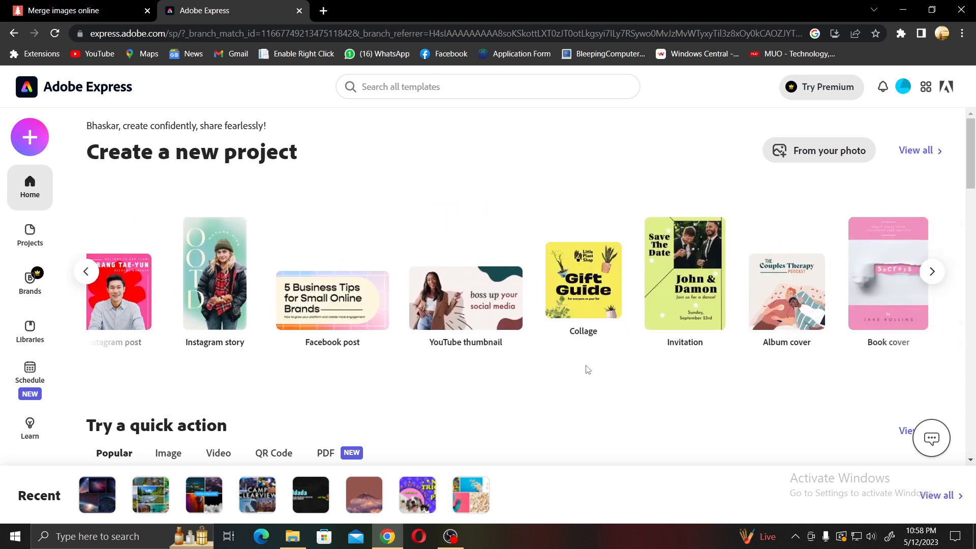
{"action": "left_click", "coordinate": [582, 286]}
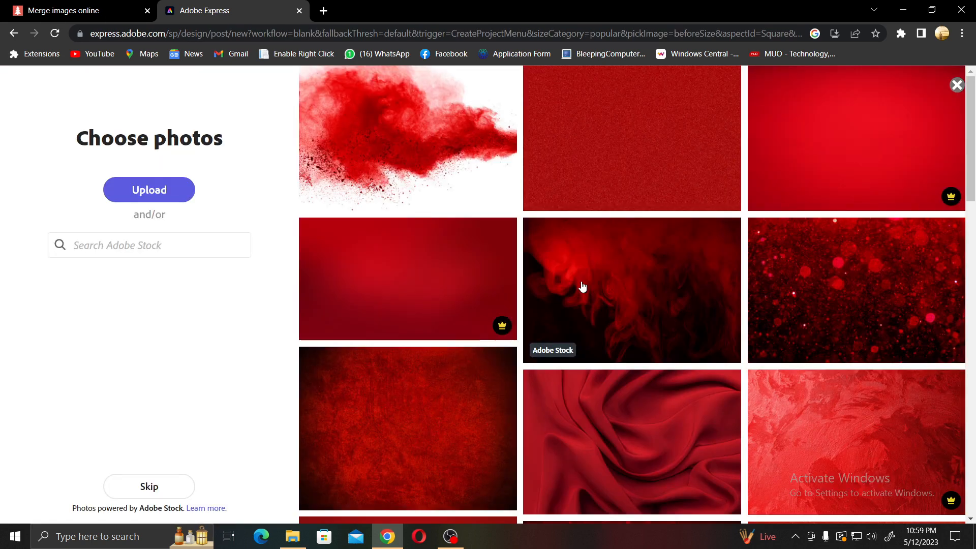
Step: Search Adobe Stock for "nature" photos for the collage
{"action": "left_click", "coordinate": [97, 245]}
{"action": "type", "text": "nature"}
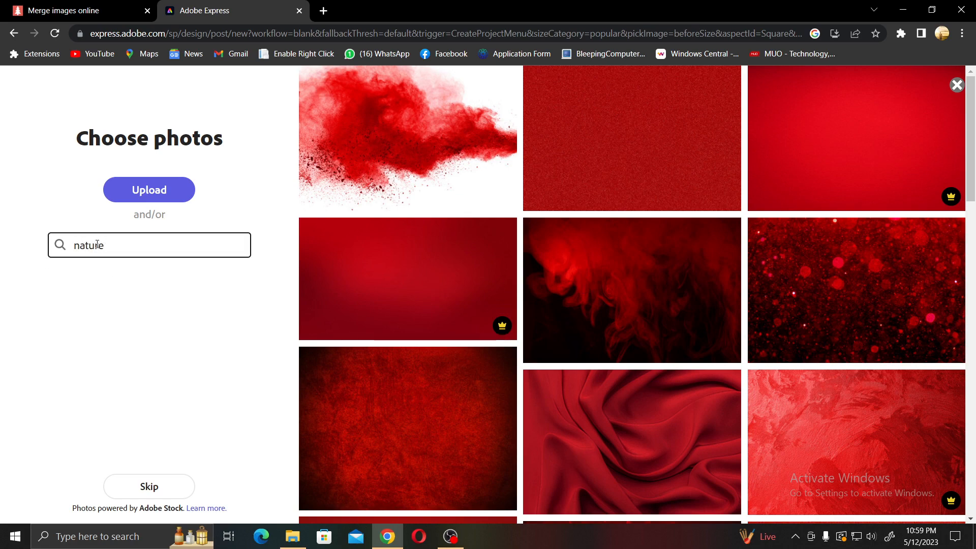
{"action": "key", "text": "Return"}
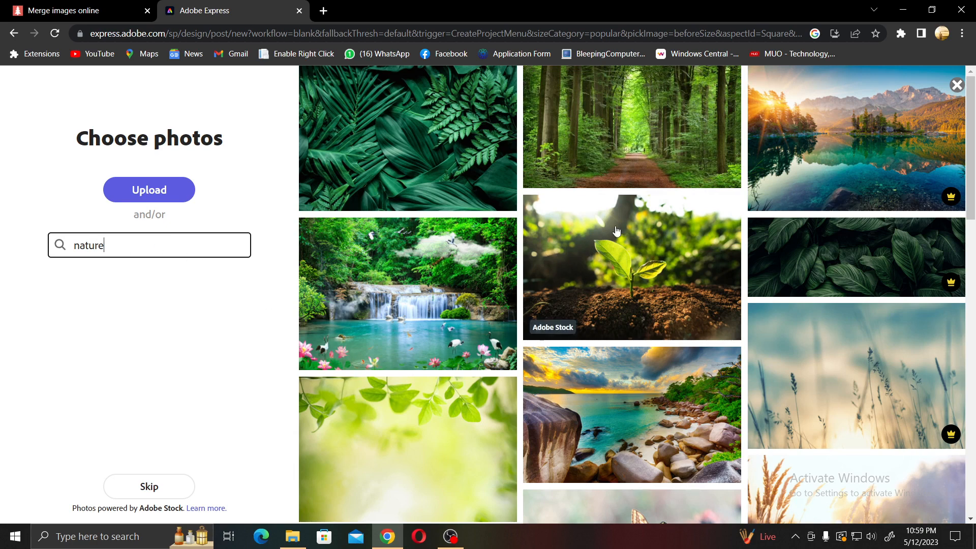
{"action": "left_click", "coordinate": [167, 187]}
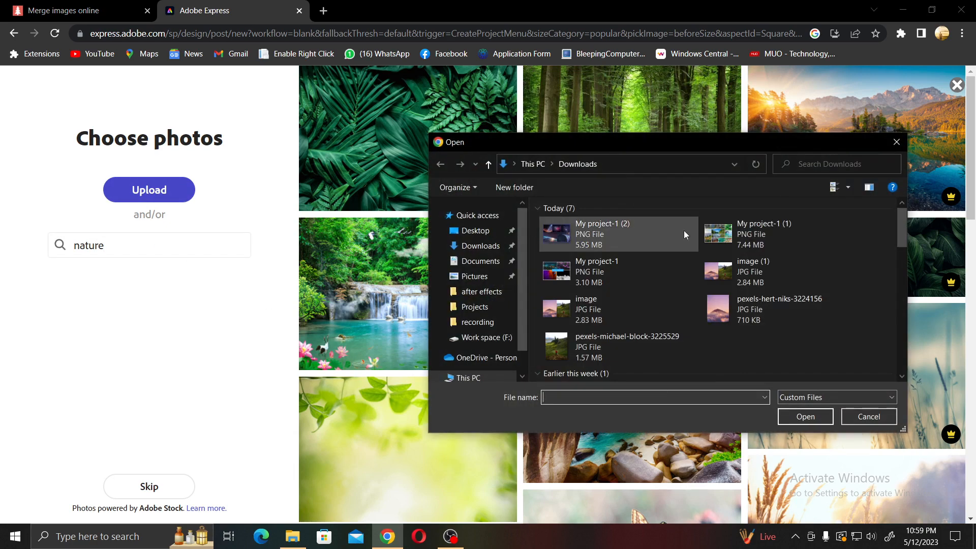
{"action": "scroll", "coordinate": [638, 348], "scroll_direction": "down", "scroll_amount": 5}
{"action": "scroll", "coordinate": [638, 348], "scroll_direction": "up", "scroll_amount": 5}
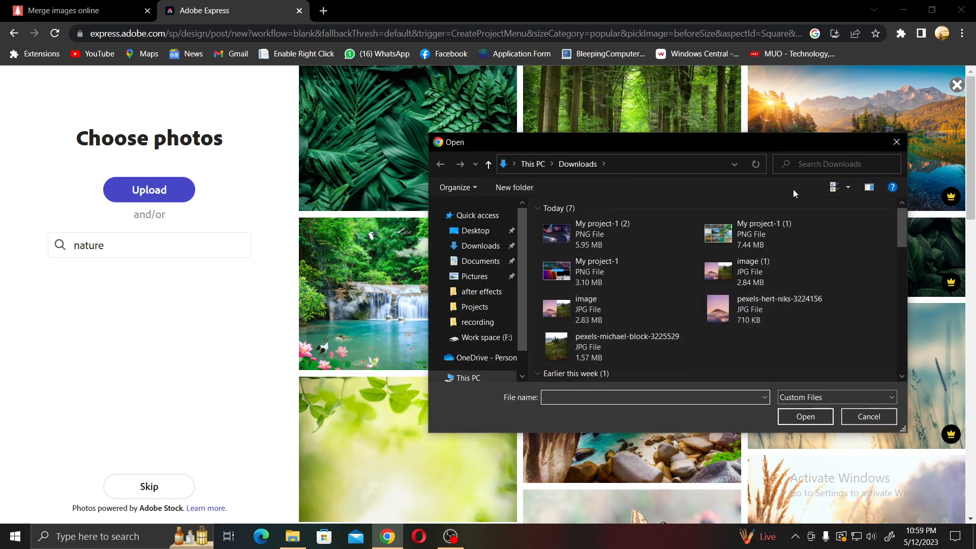
{"action": "left_click", "coordinate": [898, 142]}
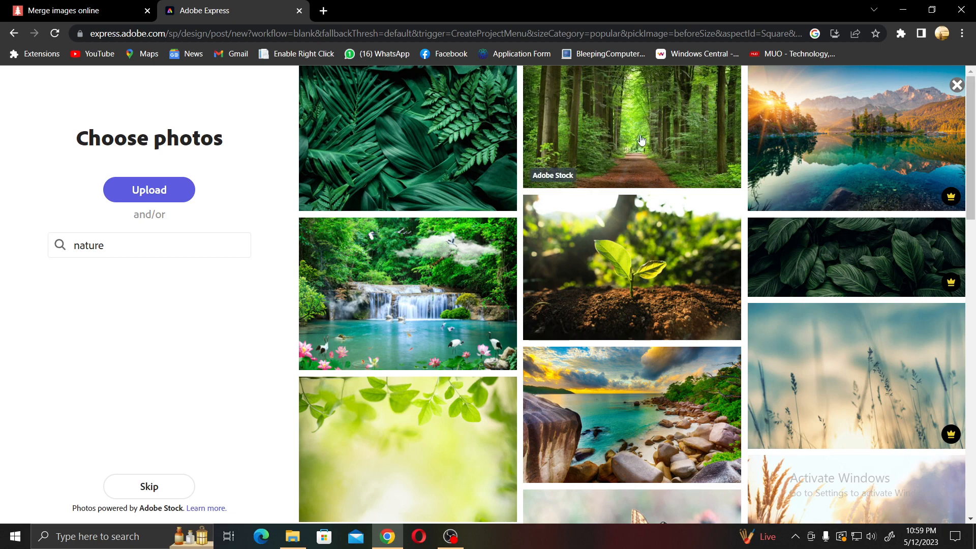
Step: Select four free nature photos: the green forest road, the mountains behind a wooden deck, the sunlit pine forest and the winding forest path
{"action": "left_click", "coordinate": [610, 148]}
{"action": "scroll", "coordinate": [703, 285], "scroll_direction": "down", "scroll_amount": 10}
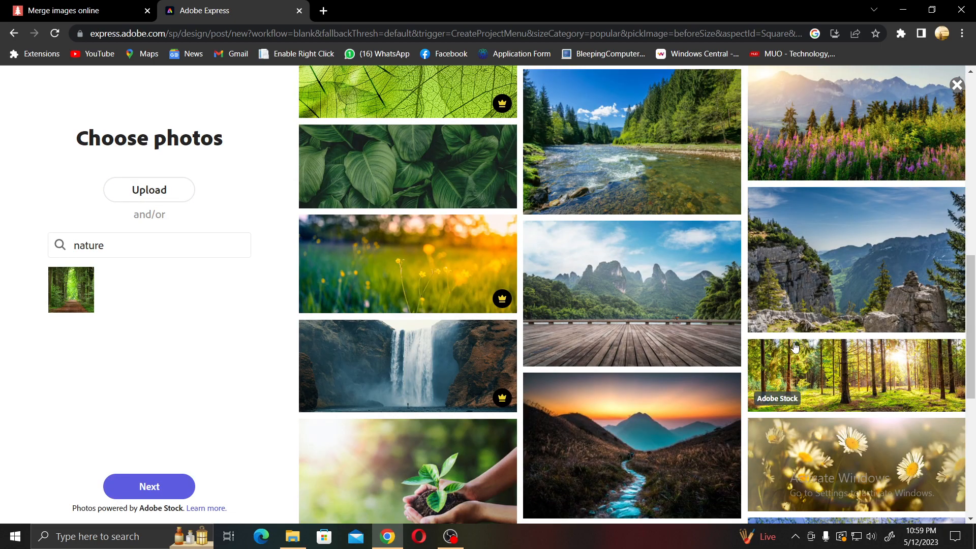
{"action": "left_click", "coordinate": [662, 320]}
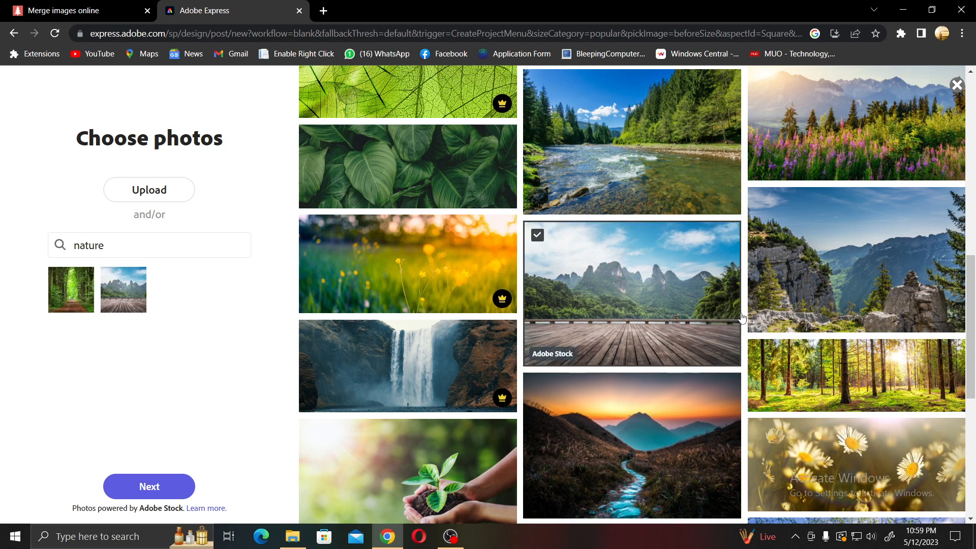
{"action": "scroll", "coordinate": [897, 396], "scroll_direction": "down", "scroll_amount": 1}
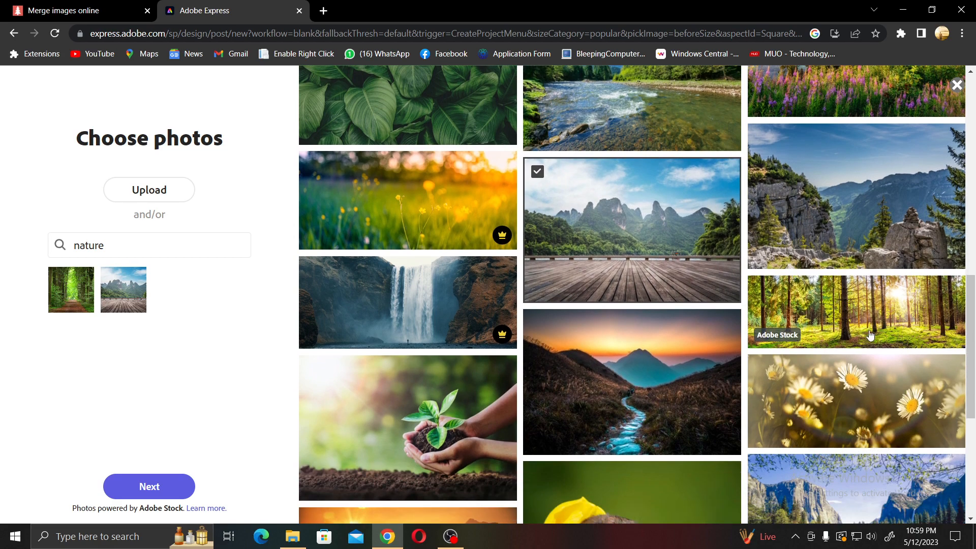
{"action": "left_click", "coordinate": [870, 335]}
{"action": "scroll", "coordinate": [877, 391], "scroll_direction": "down", "scroll_amount": 2}
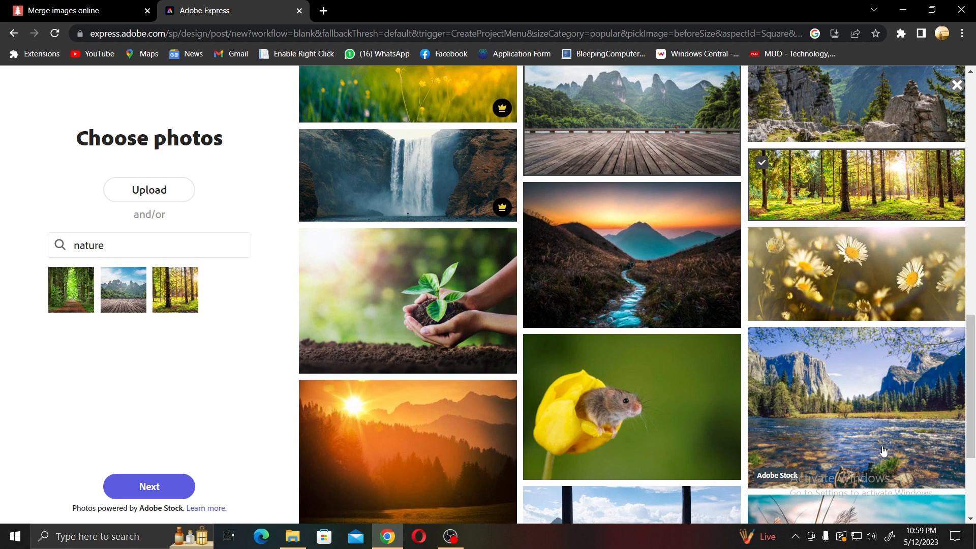
{"action": "scroll", "coordinate": [885, 447], "scroll_direction": "down", "scroll_amount": 3}
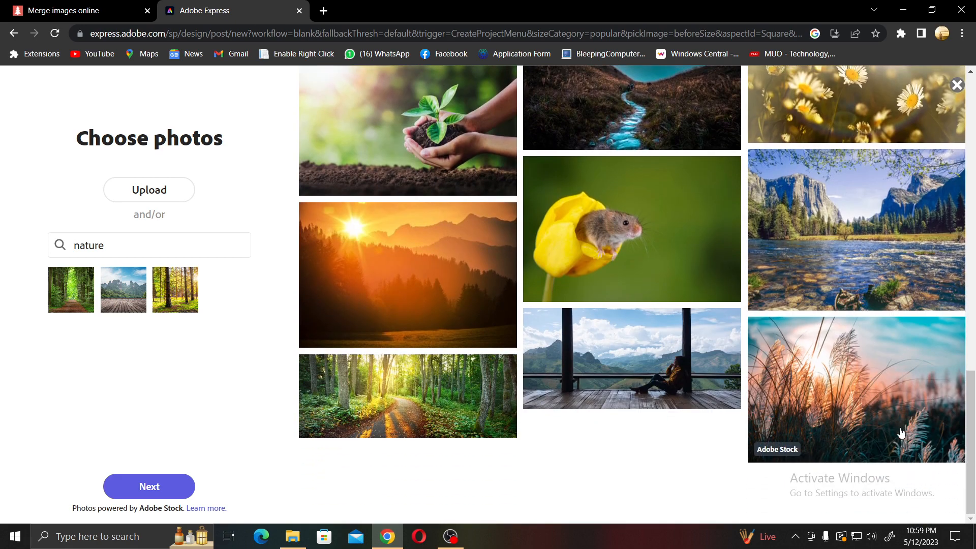
{"action": "left_click", "coordinate": [413, 413]}
Step: Add the free photo of the sun shining over a forest stream to the collage selection
{"action": "scroll", "coordinate": [737, 437], "scroll_direction": "down", "scroll_amount": 2}
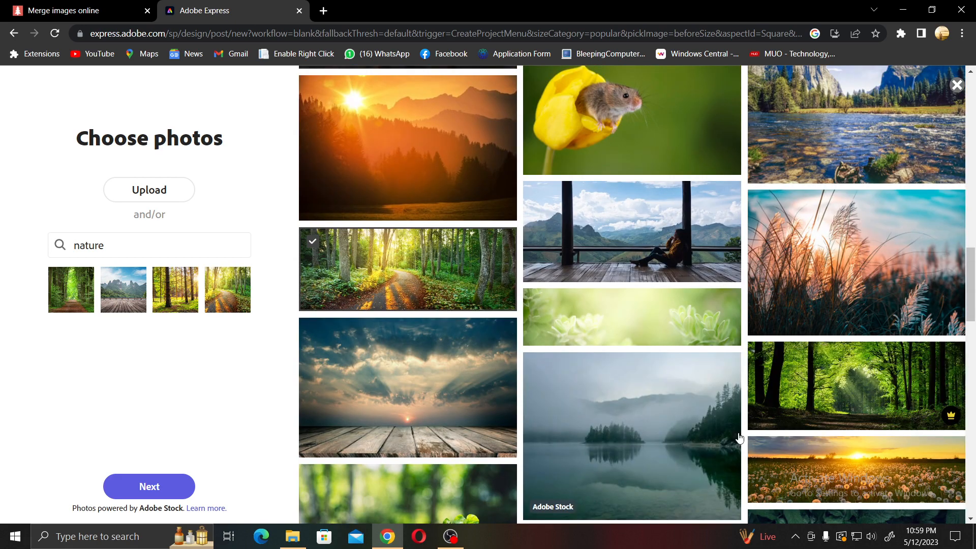
{"action": "scroll", "coordinate": [738, 438], "scroll_direction": "down", "scroll_amount": 2}
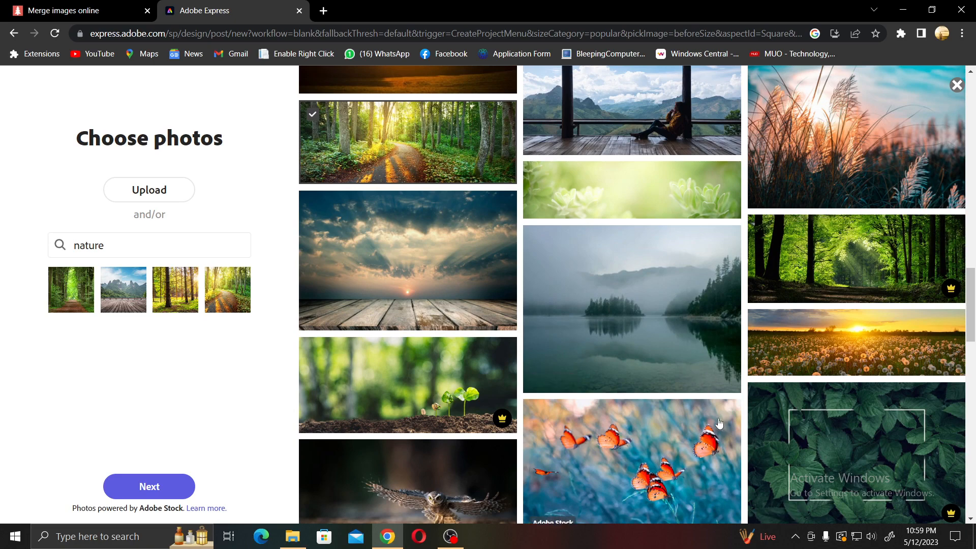
{"action": "scroll", "coordinate": [718, 423], "scroll_direction": "down", "scroll_amount": 7}
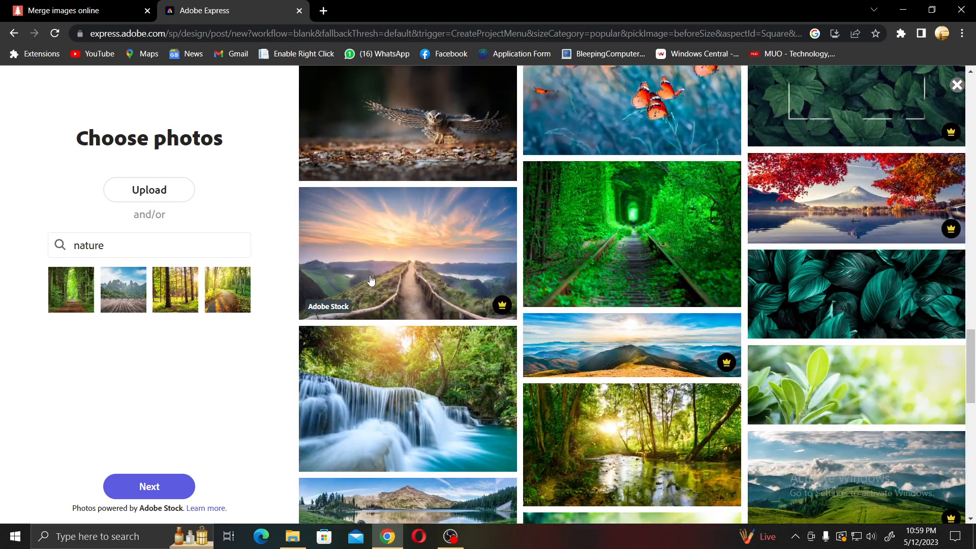
{"action": "left_click", "coordinate": [371, 280]}
{"action": "left_click", "coordinate": [772, 117]}
{"action": "scroll", "coordinate": [695, 340], "scroll_direction": "down", "scroll_amount": 1}
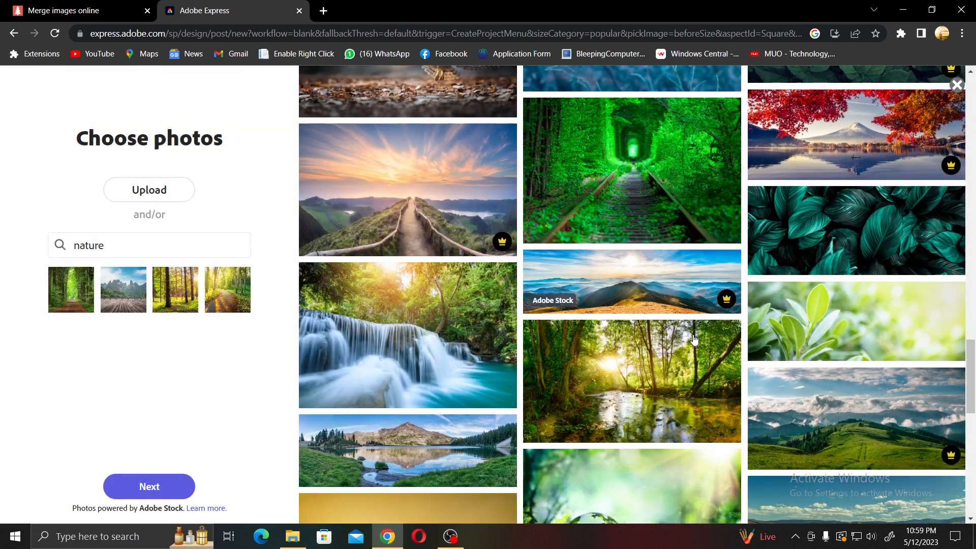
{"action": "left_click", "coordinate": [687, 376]}
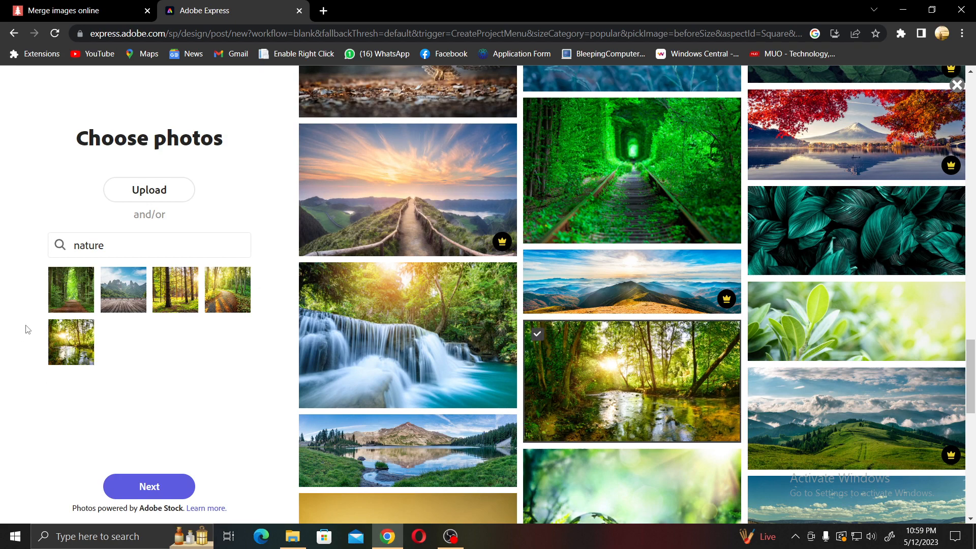
Step: Proceed with the selected photos and create the collage in the popular Landscape size
{"action": "left_click", "coordinate": [149, 486]}
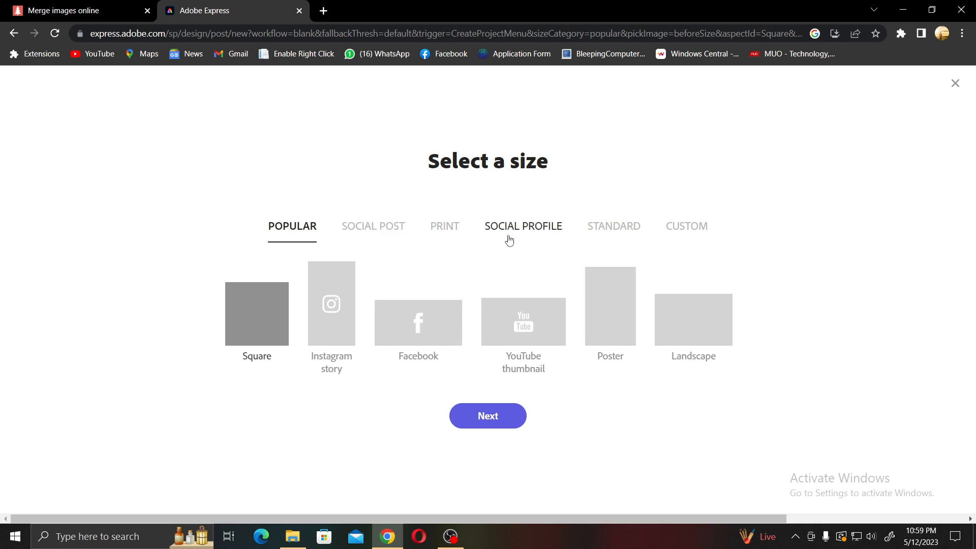
{"action": "left_click", "coordinate": [700, 337]}
{"action": "left_click", "coordinate": [502, 420]}
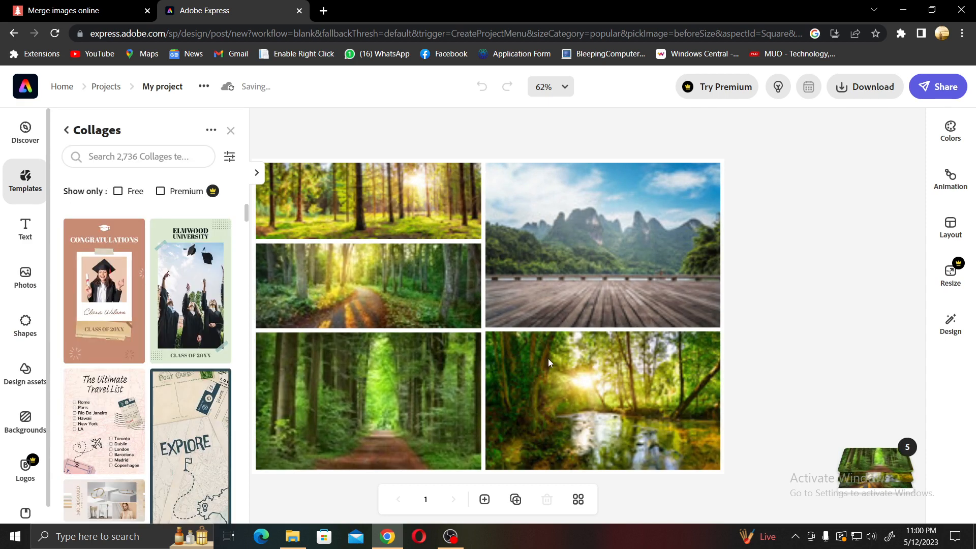
Step: Apply the suggested interlocking layout with one central cell surrounded by four others to the collage
{"action": "left_click", "coordinate": [951, 235]}
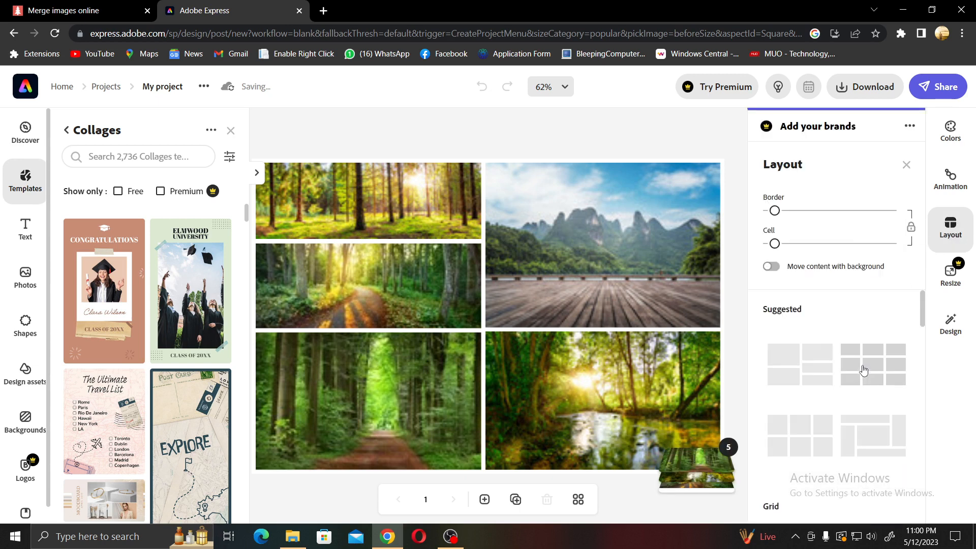
{"action": "scroll", "coordinate": [862, 372], "scroll_direction": "down", "scroll_amount": 6}
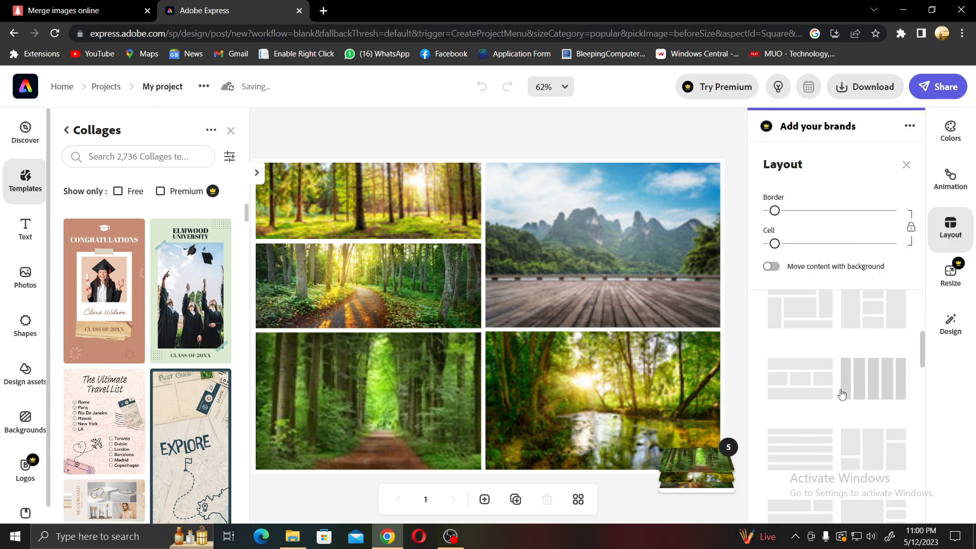
{"action": "scroll", "coordinate": [840, 397], "scroll_direction": "up", "scroll_amount": 5}
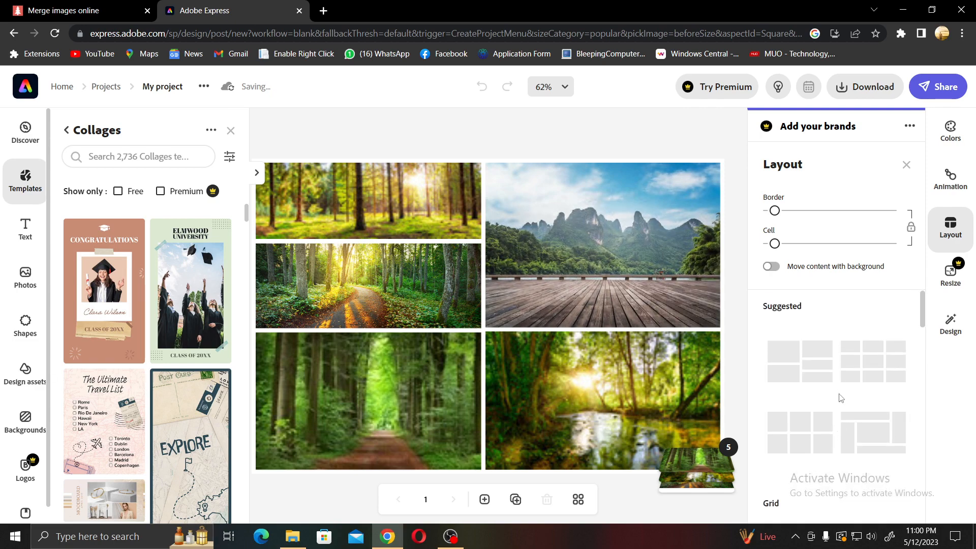
{"action": "scroll", "coordinate": [799, 385], "scroll_direction": "down", "scroll_amount": 2}
{"action": "left_click", "coordinate": [884, 374]}
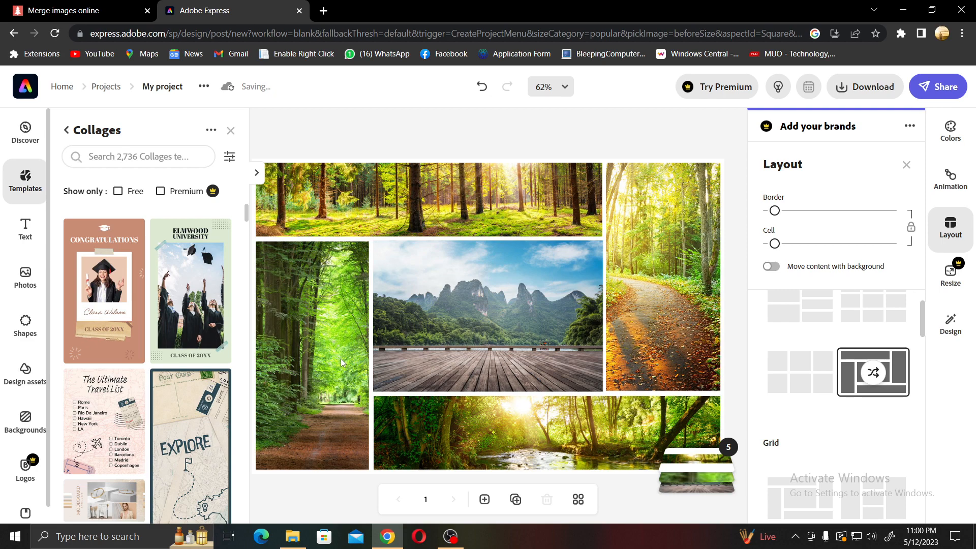
Step: Swap the mountain photo into the collage's top cell with the pine forest photo in the center and adjust the mountains' framing
{"action": "left_click_drag", "start_coordinate": [342, 359], "coordinate": [327, 346]}
{"action": "left_click_drag", "start_coordinate": [405, 219], "coordinate": [472, 218]}
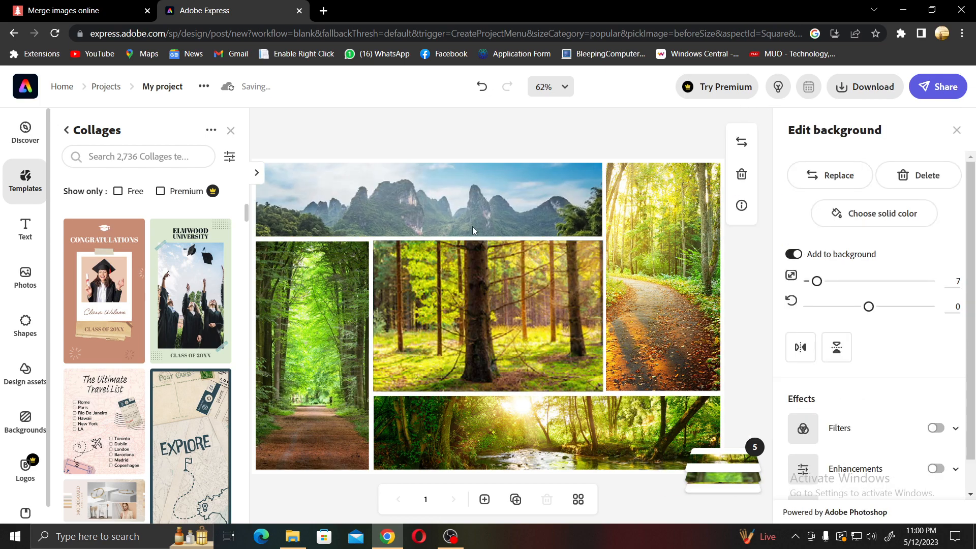
{"action": "left_click_drag", "start_coordinate": [478, 203], "coordinate": [479, 228]}
Step: Reposition the pine forest photo inside the center cell and the winding path photo inside the tall right-hand cell
{"action": "left_click_drag", "start_coordinate": [504, 293], "coordinate": [342, 357]}
{"action": "left_click", "coordinate": [440, 358]}
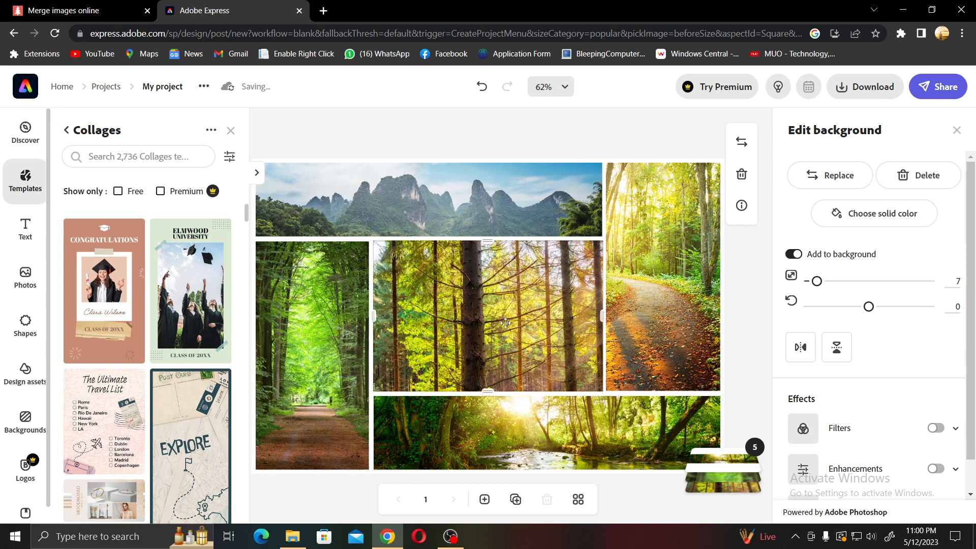
{"action": "left_click_drag", "start_coordinate": [674, 292], "coordinate": [697, 289]}
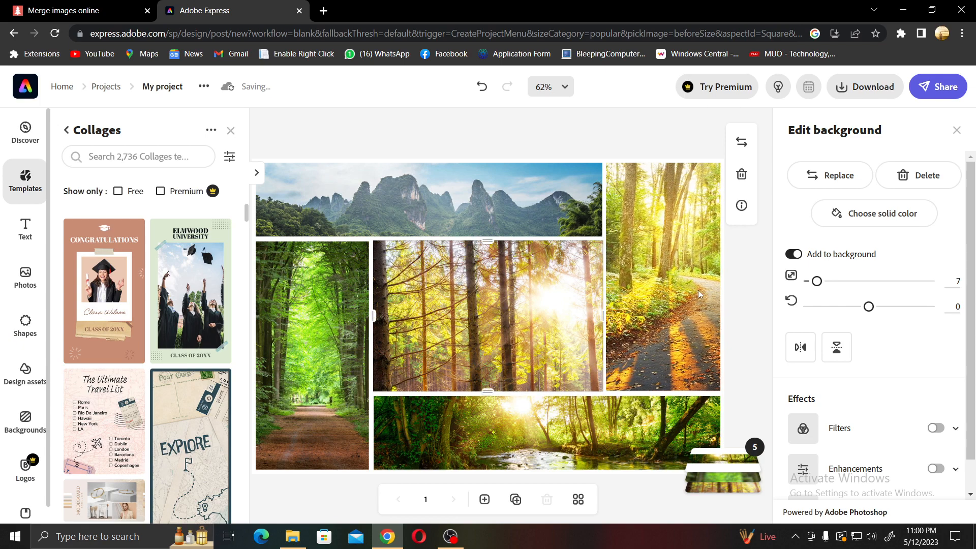
Step: Try the stream photo in the center cell and the pine forest photo in the bottom cell, and swap them back
{"action": "left_click_drag", "start_coordinate": [597, 435], "coordinate": [589, 385]}
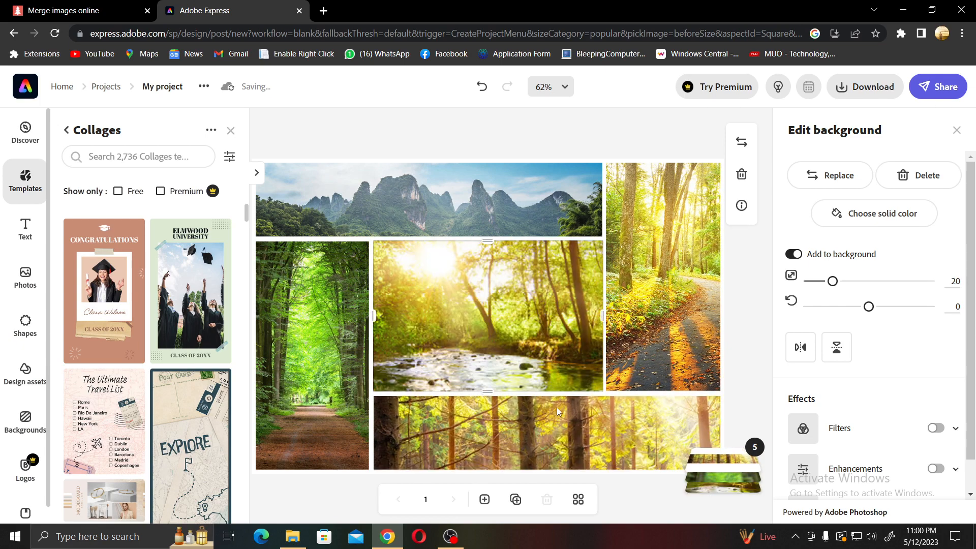
{"action": "left_click_drag", "start_coordinate": [548, 419], "coordinate": [608, 441]}
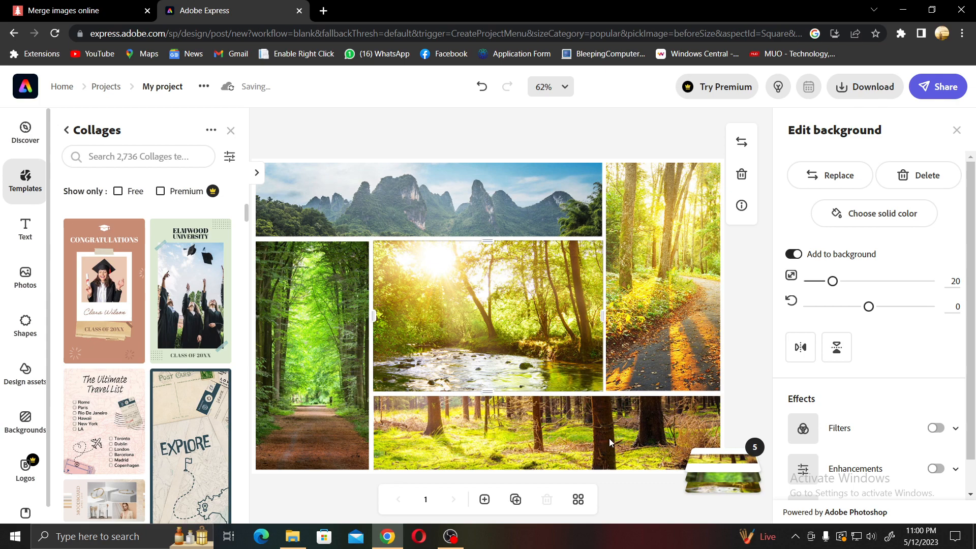
{"action": "left_click_drag", "start_coordinate": [495, 365], "coordinate": [502, 420]}
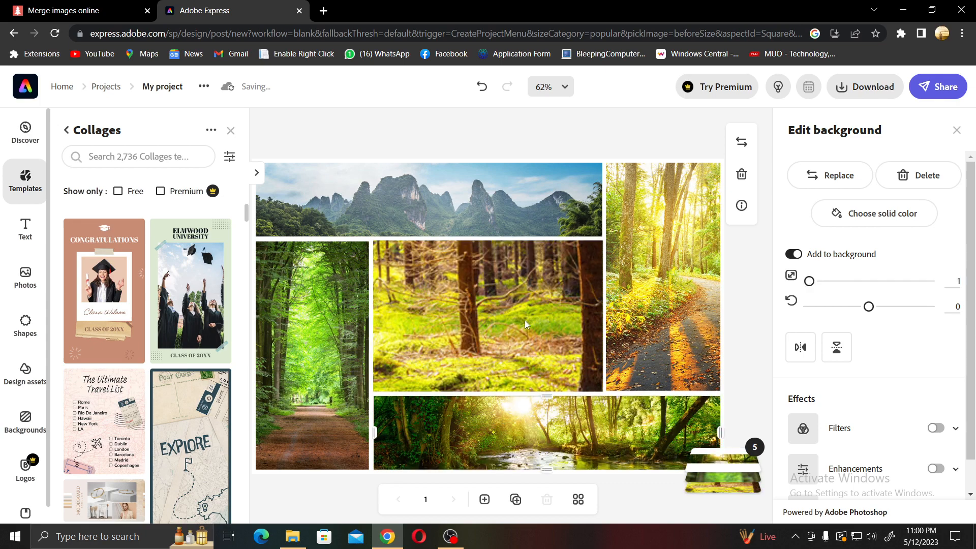
Step: Swap the winding path photo into the center cell with the pine forest photo and reposition the stream photo in the bottom cell
{"action": "left_click_drag", "start_coordinate": [638, 277], "coordinate": [639, 276]}
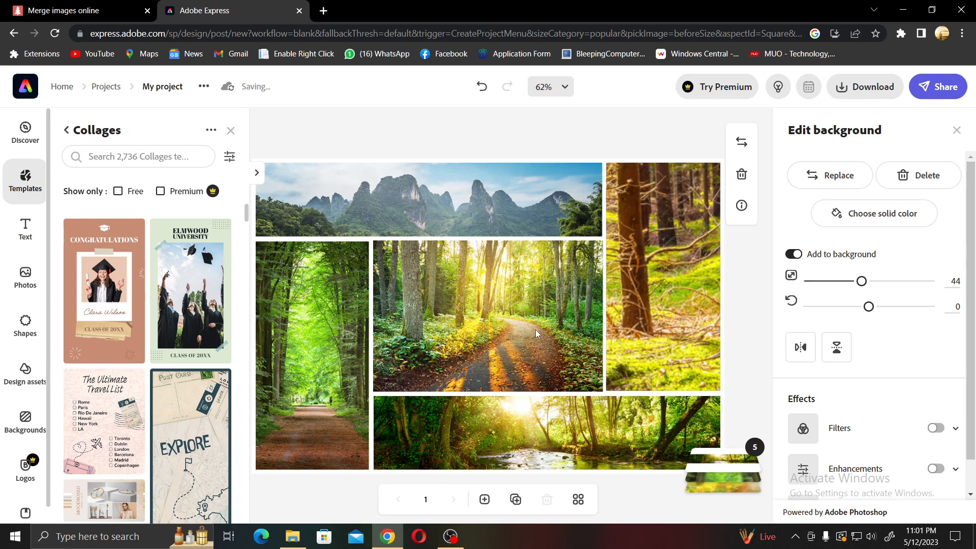
{"action": "left_click_drag", "start_coordinate": [529, 432], "coordinate": [499, 431]}
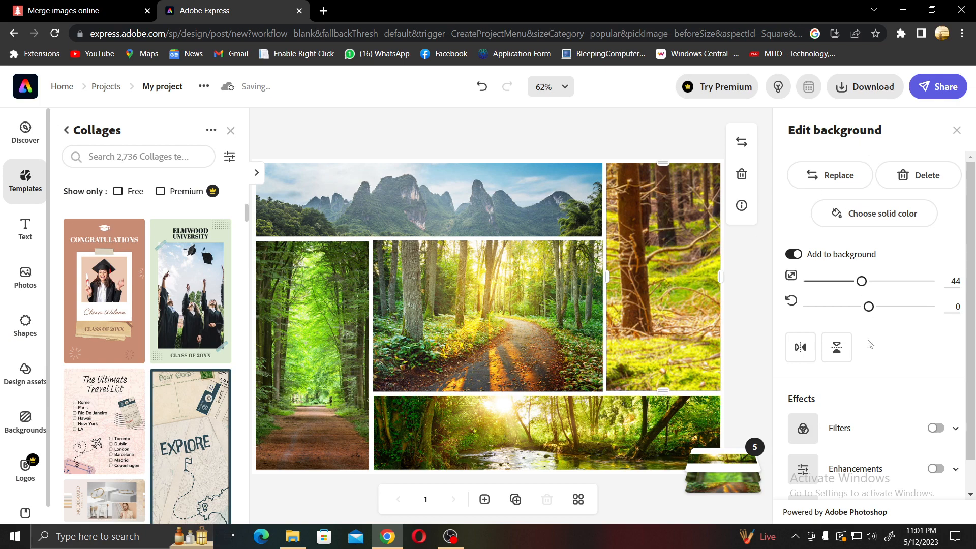
{"action": "left_click", "coordinate": [653, 139]}
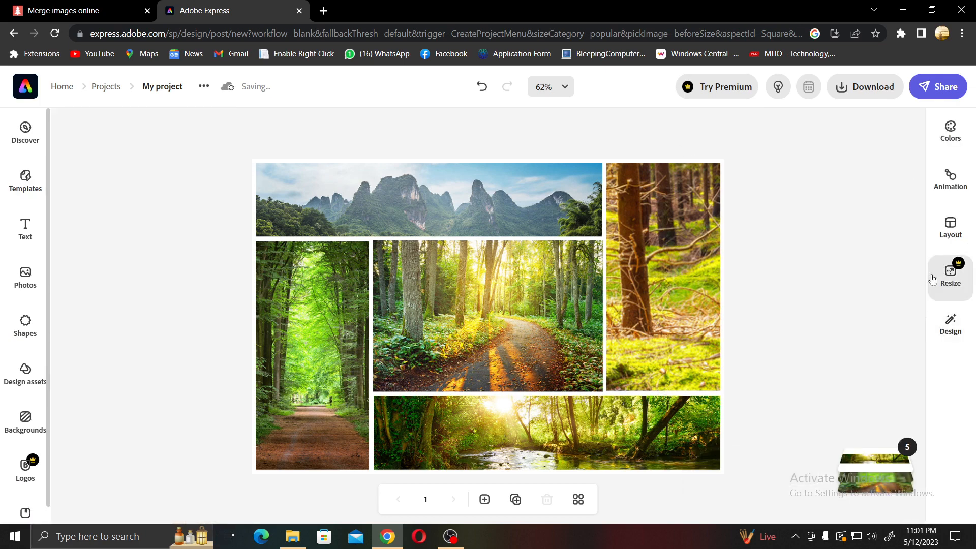
Step: Try the pink Bold and teal Professional color palettes on the collage borders and apply the black Professional palette with green and cyan
{"action": "left_click", "coordinate": [951, 133]}
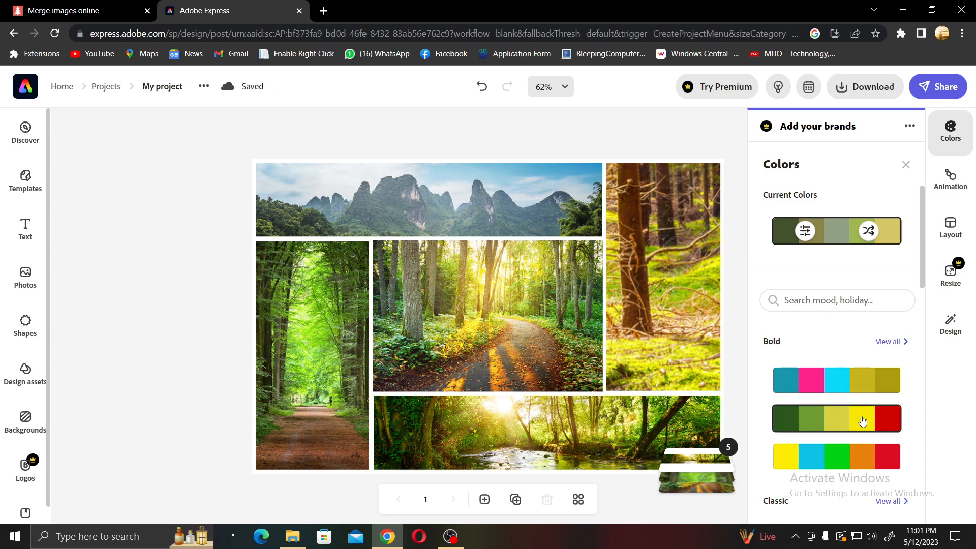
{"action": "left_click", "coordinate": [781, 389]}
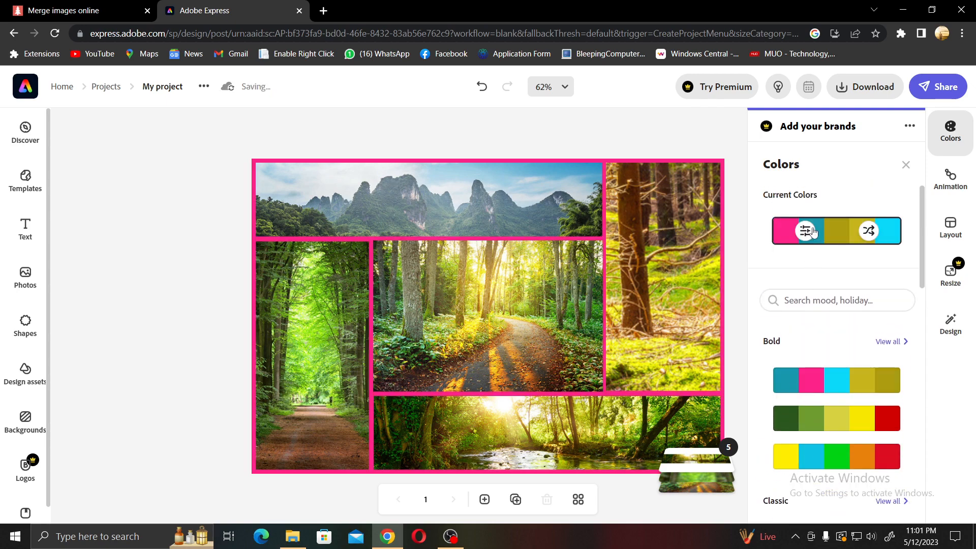
{"action": "scroll", "coordinate": [798, 386], "scroll_direction": "down", "scroll_amount": 5}
{"action": "left_click", "coordinate": [785, 391]}
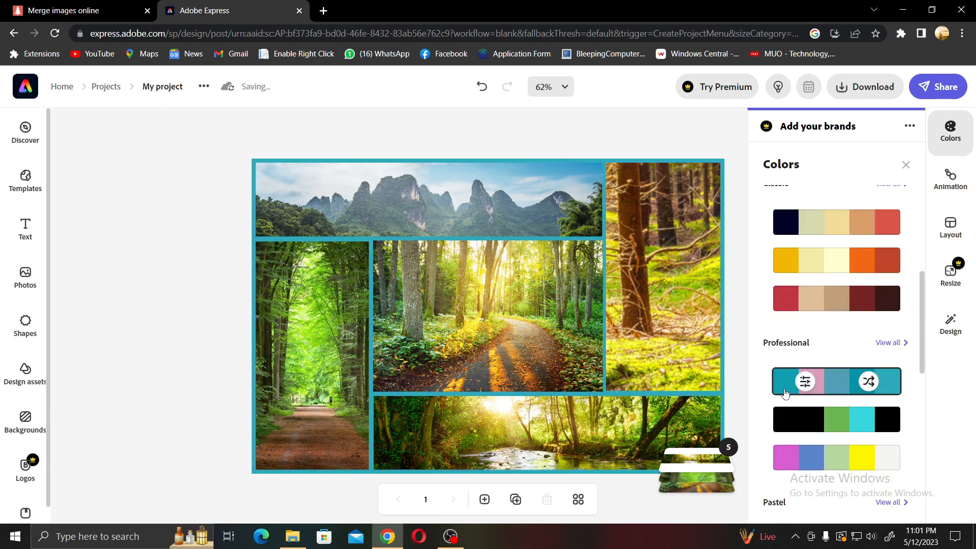
{"action": "left_click", "coordinate": [885, 422]}
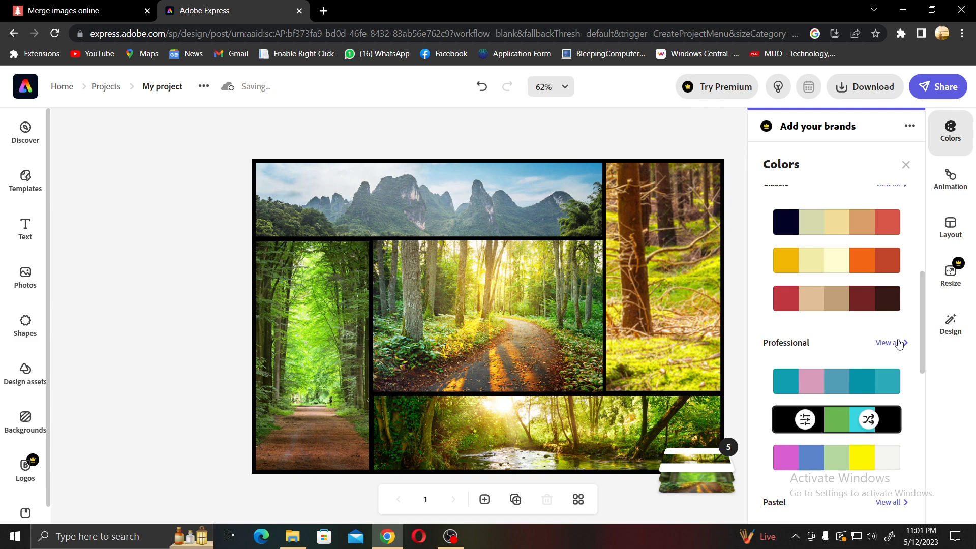
{"action": "left_click", "coordinate": [677, 137]}
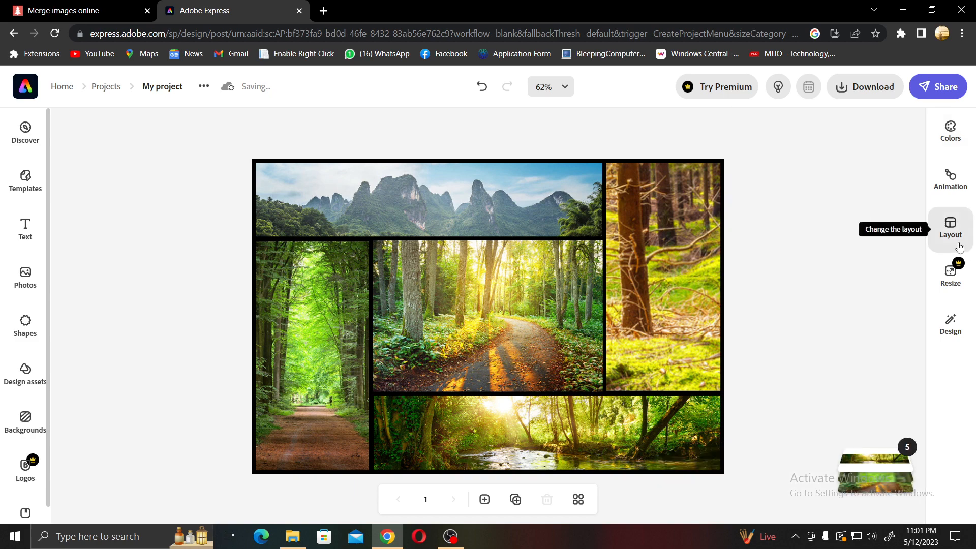
Step: Browse the design variations offered for the nature collage without applying one
{"action": "left_click", "coordinate": [960, 329]}
{"action": "scroll", "coordinate": [806, 373], "scroll_direction": "down", "scroll_amount": 6}
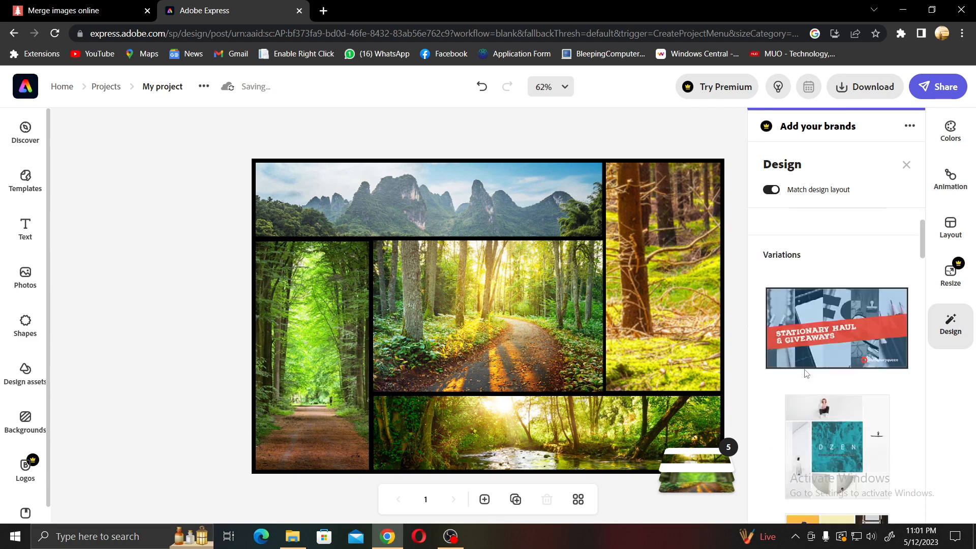
{"action": "scroll", "coordinate": [805, 373], "scroll_direction": "down", "scroll_amount": 10}
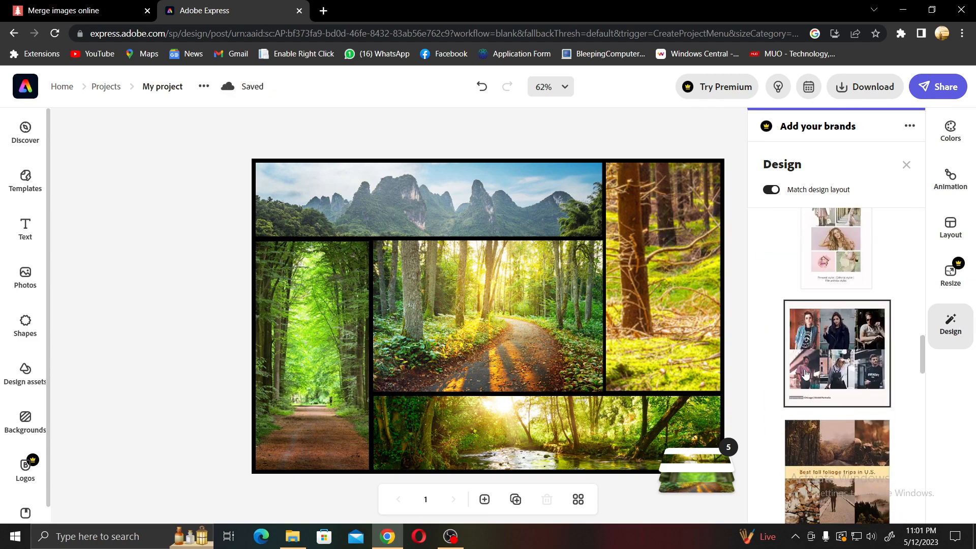
{"action": "left_click", "coordinate": [905, 169]}
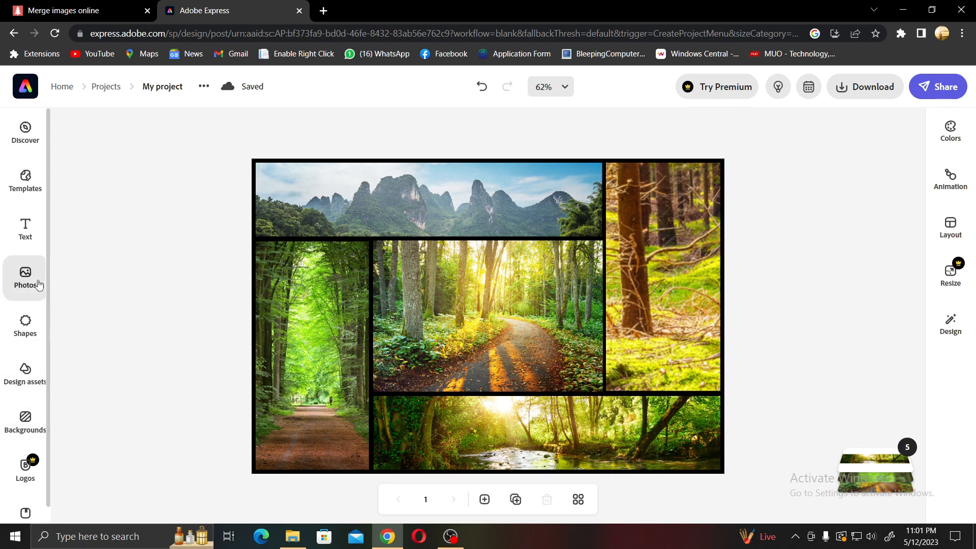
Step: Add the Camp Clearview logo text template over the winding path photo in the center cell
{"action": "left_click", "coordinate": [32, 232]}
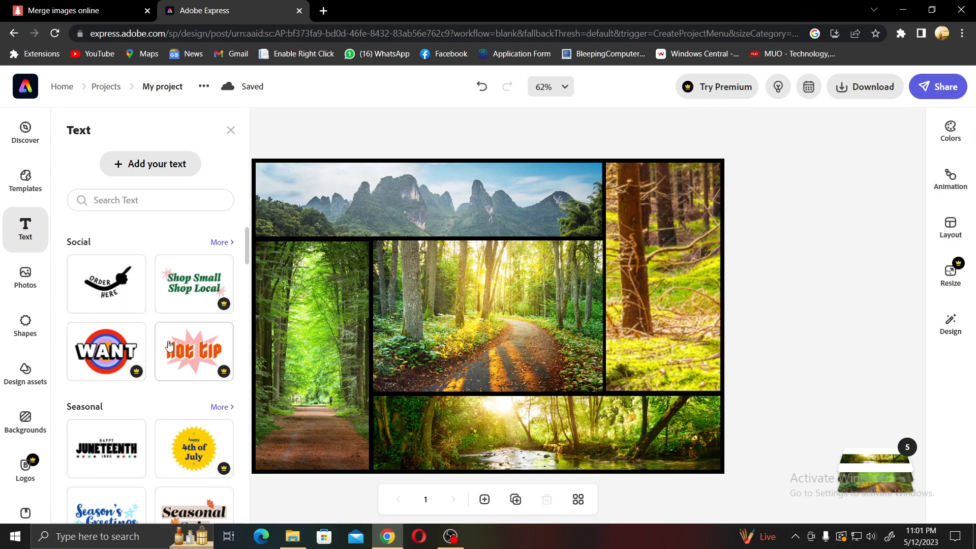
{"action": "scroll", "coordinate": [176, 296], "scroll_direction": "down", "scroll_amount": 2}
{"action": "scroll", "coordinate": [175, 297], "scroll_direction": "down", "scroll_amount": 4}
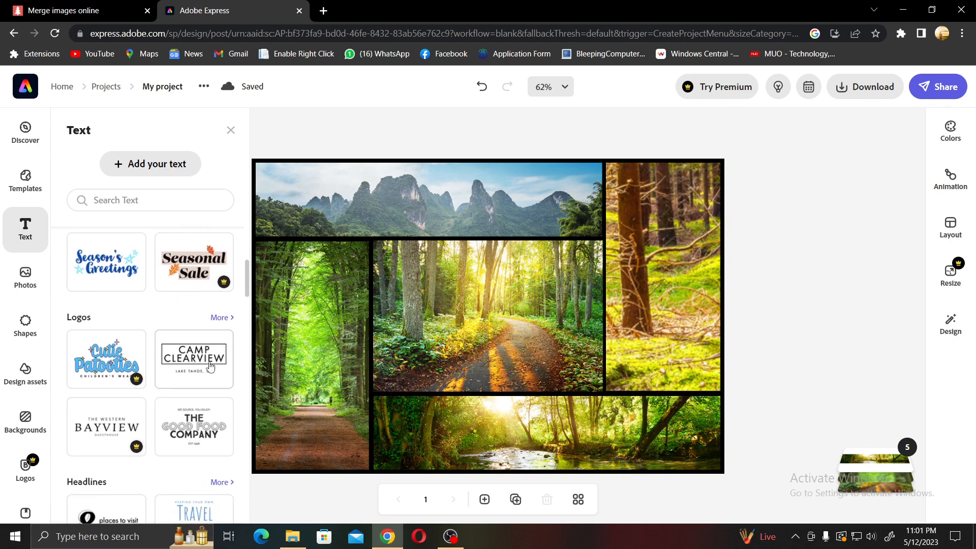
{"action": "left_click", "coordinate": [210, 366]}
{"action": "left_click_drag", "start_coordinate": [488, 305], "coordinate": [499, 306]}
Step: Change the template's heading to "NATURE VIEW" and set its text color to #FAF2F2
{"action": "left_click", "coordinate": [498, 306]}
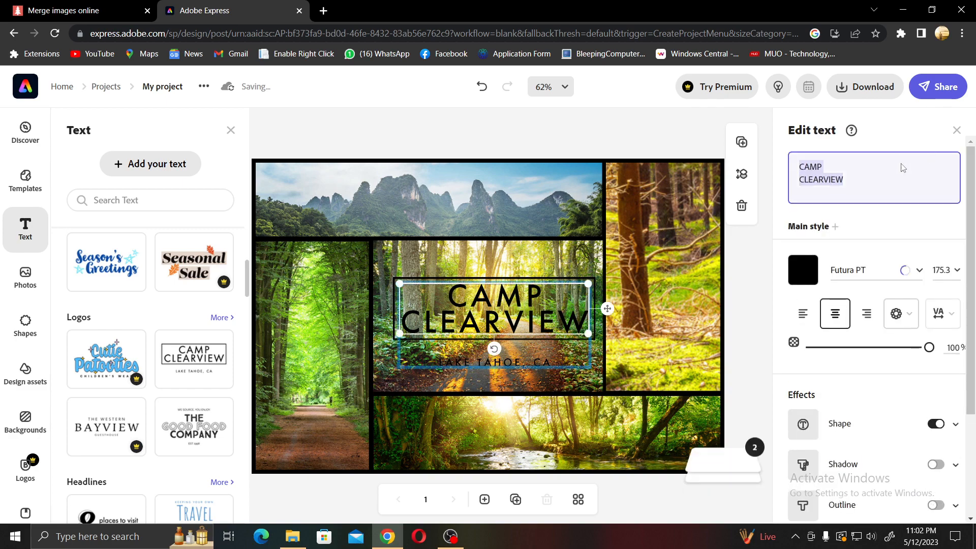
{"action": "type", "text": "NATU"}
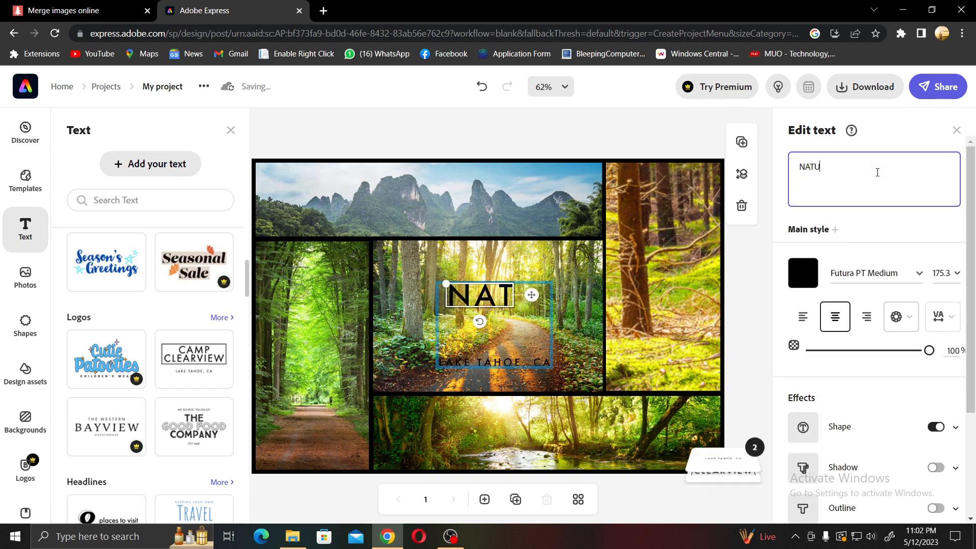
{"action": "type", "text": "RE VIEW"}
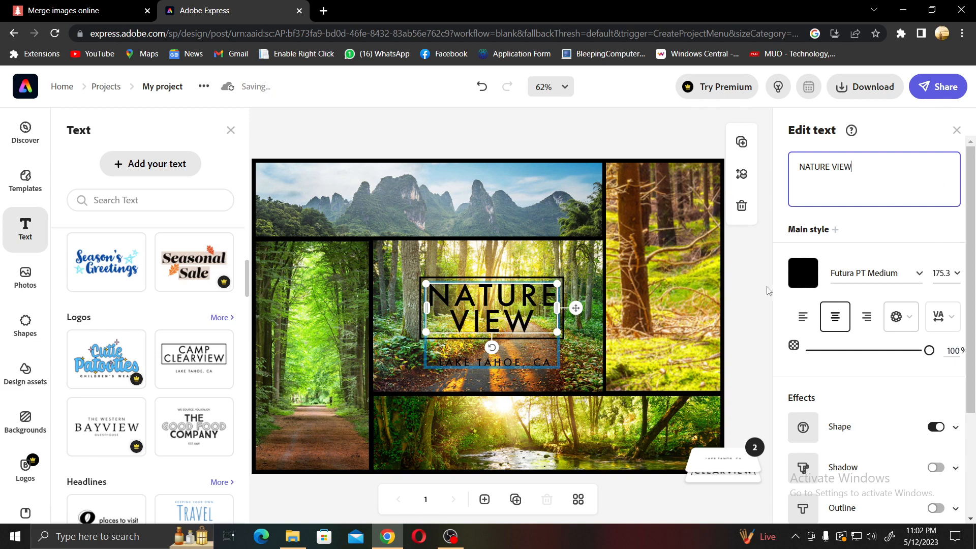
{"action": "left_click", "coordinate": [803, 273]}
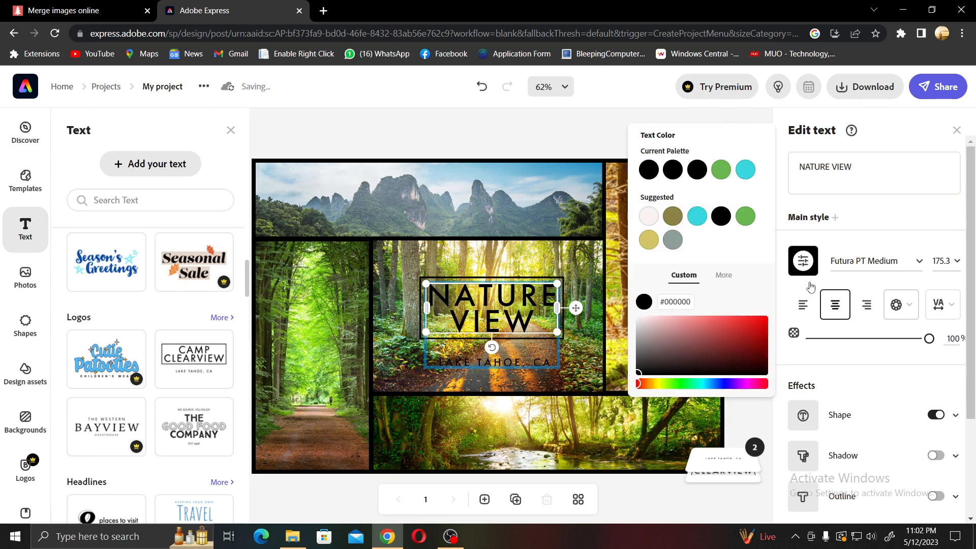
{"action": "left_click", "coordinate": [648, 204]}
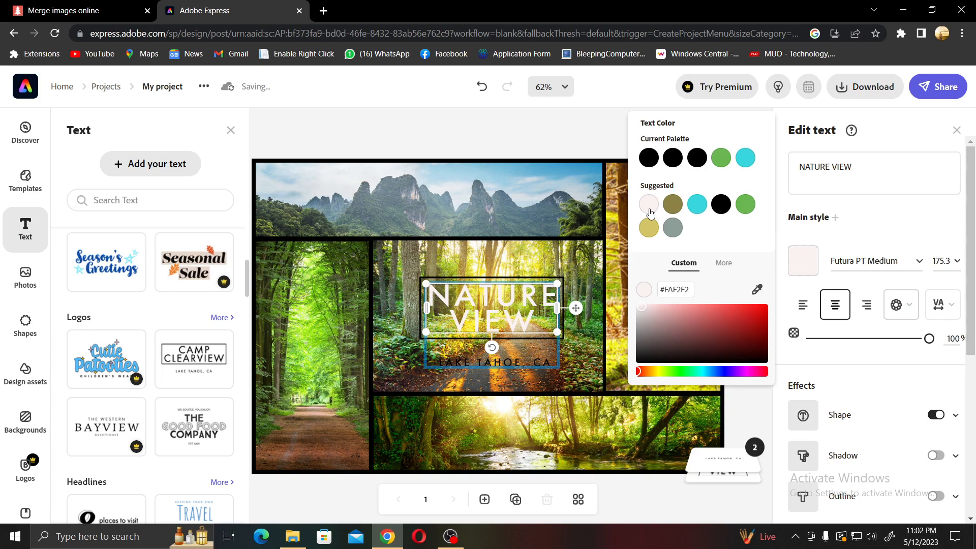
Step: Enlarge the winding path photo within the center cell to a scale value of 6
{"action": "left_click", "coordinate": [510, 360]}
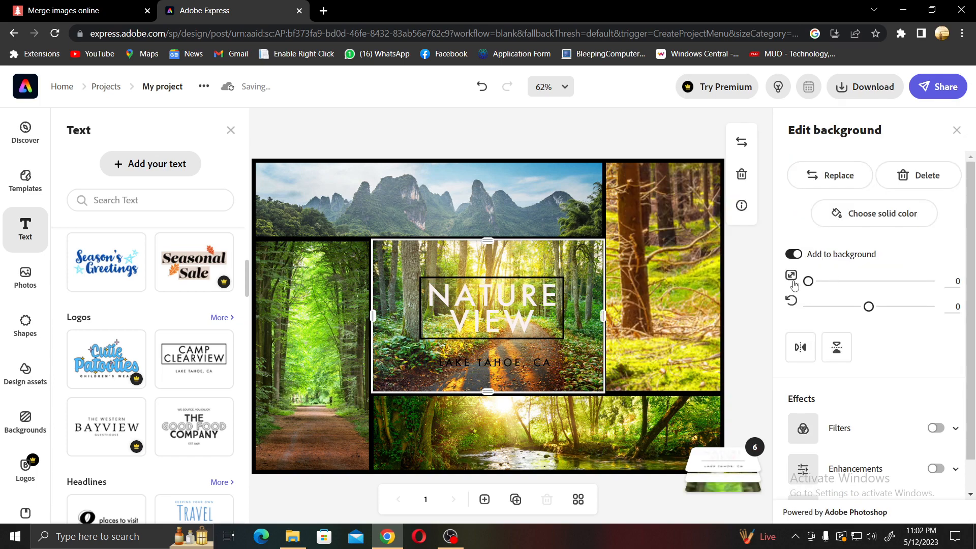
{"action": "mouse_move", "coordinate": [808, 282]}
{"action": "left_mouse_down"}
{"action": "mouse_move", "coordinate": [843, 288]}
{"action": "mouse_move", "coordinate": [807, 284]}
{"action": "mouse_move", "coordinate": [816, 286]}
{"action": "left_mouse_up"}
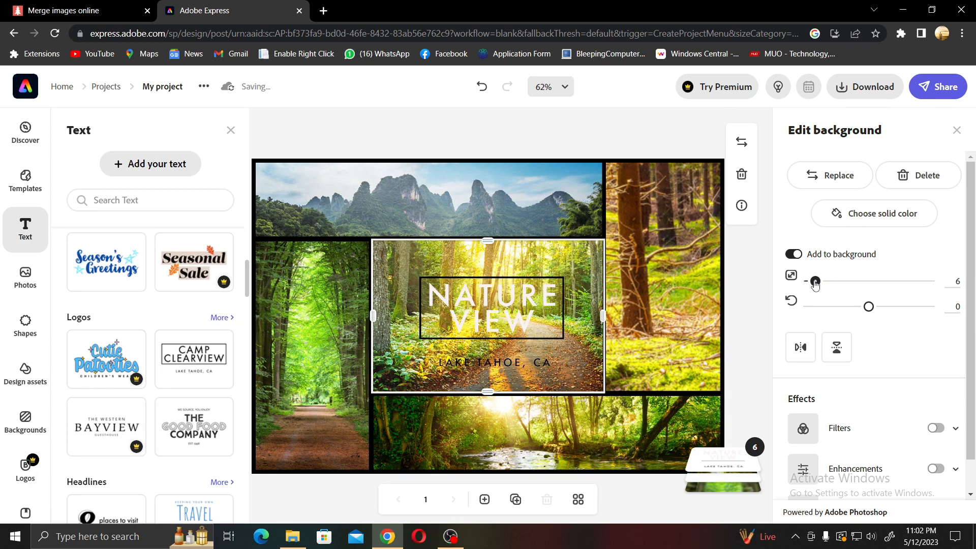
{"action": "left_click", "coordinate": [753, 288]}
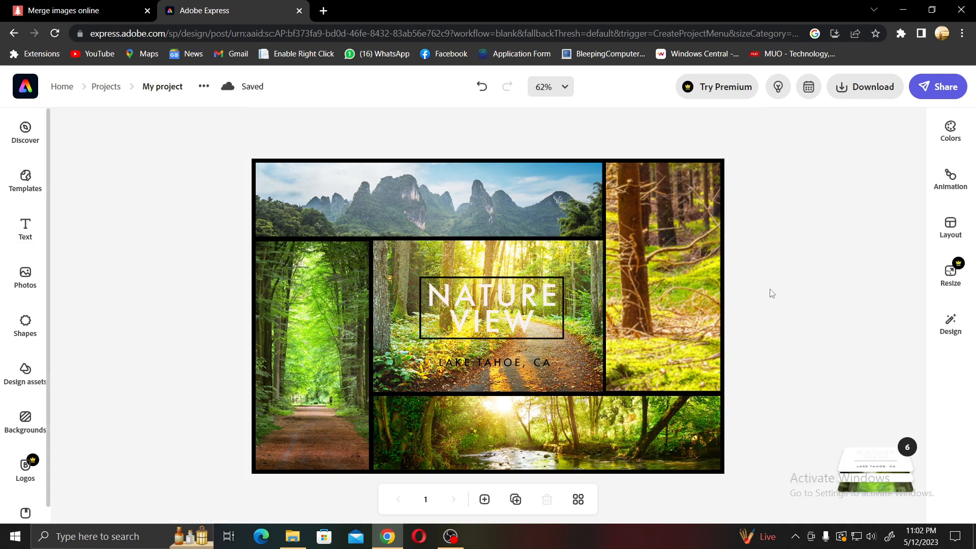
Step: Move the NATURE VIEW text group slightly lower within the center cell
{"action": "left_click", "coordinate": [483, 308]}
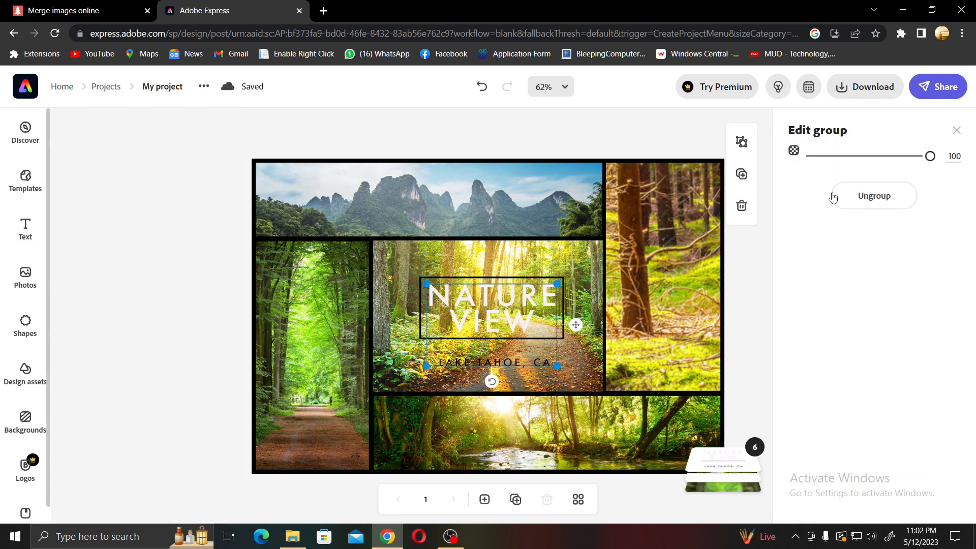
{"action": "left_click_drag", "start_coordinate": [498, 298], "coordinate": [499, 309]}
{"action": "mouse_move", "coordinate": [552, 289]}
{"action": "left_mouse_down"}
{"action": "mouse_move", "coordinate": [529, 300]}
{"action": "mouse_move", "coordinate": [574, 282]}
{"action": "mouse_move", "coordinate": [579, 290]}
{"action": "mouse_move", "coordinate": [563, 301]}
{"action": "left_mouse_up"}
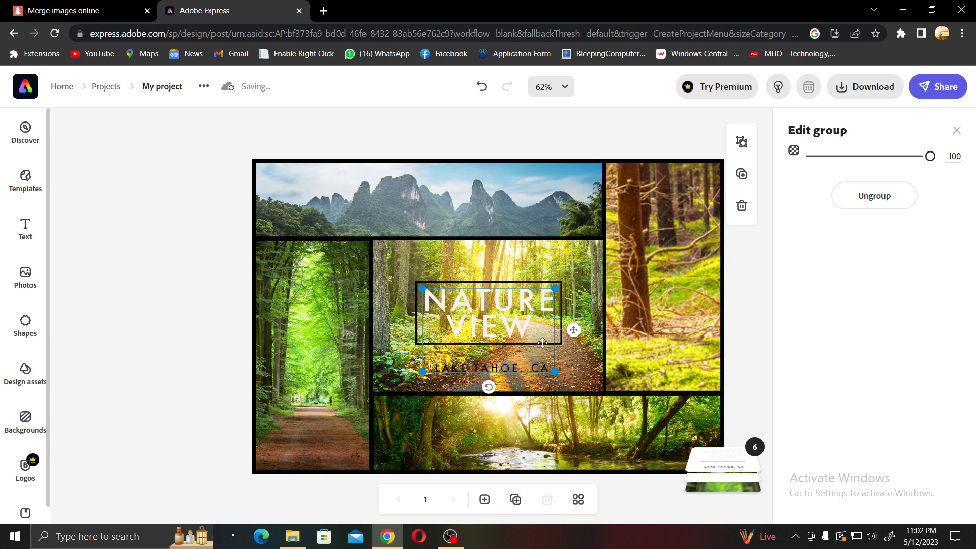
Step: Download the nature collage as a PNG file
{"action": "left_click", "coordinate": [864, 88]}
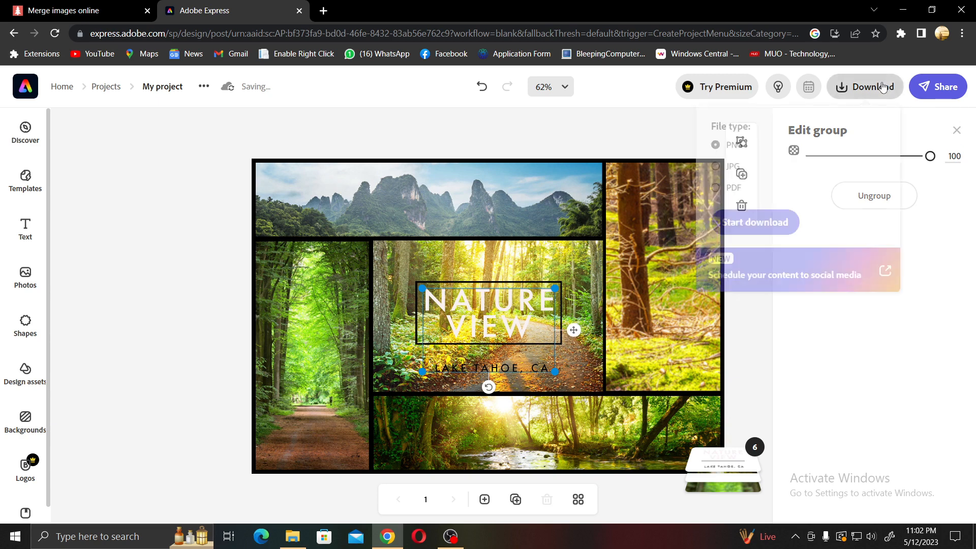
{"action": "left_click", "coordinate": [731, 168]}
{"action": "left_click", "coordinate": [728, 147]}
{"action": "left_click", "coordinate": [730, 169]}
{"action": "left_click", "coordinate": [733, 149]}
{"action": "left_click", "coordinate": [732, 167]}
{"action": "left_click", "coordinate": [732, 148]}
{"action": "left_click", "coordinate": [773, 225]}
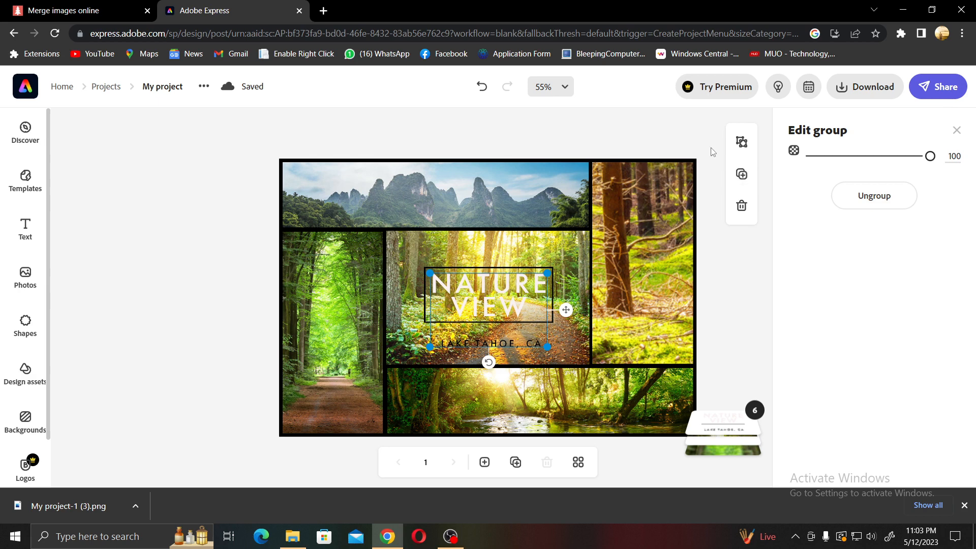
Step: Start a new Collage project from the home page and search the stock photos for "birds"
{"action": "left_click", "coordinate": [64, 90]}
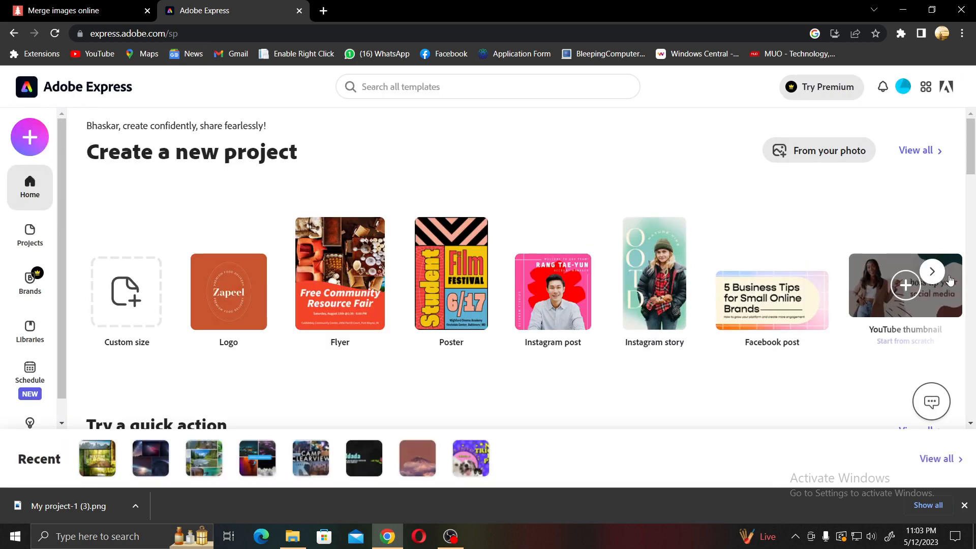
{"action": "left_click", "coordinate": [933, 273]}
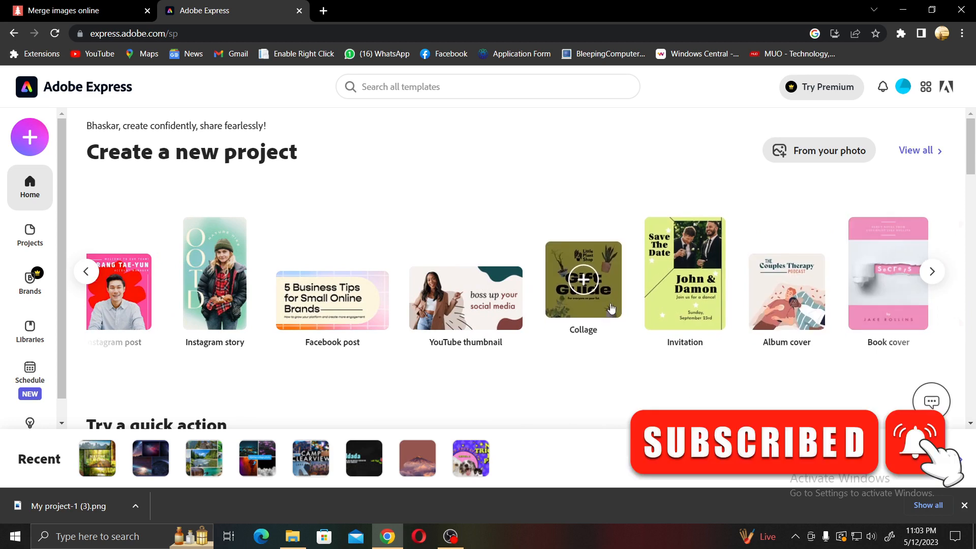
{"action": "left_click", "coordinate": [581, 289]}
{"action": "left_click", "coordinate": [159, 244]}
{"action": "type", "text": "birds"}
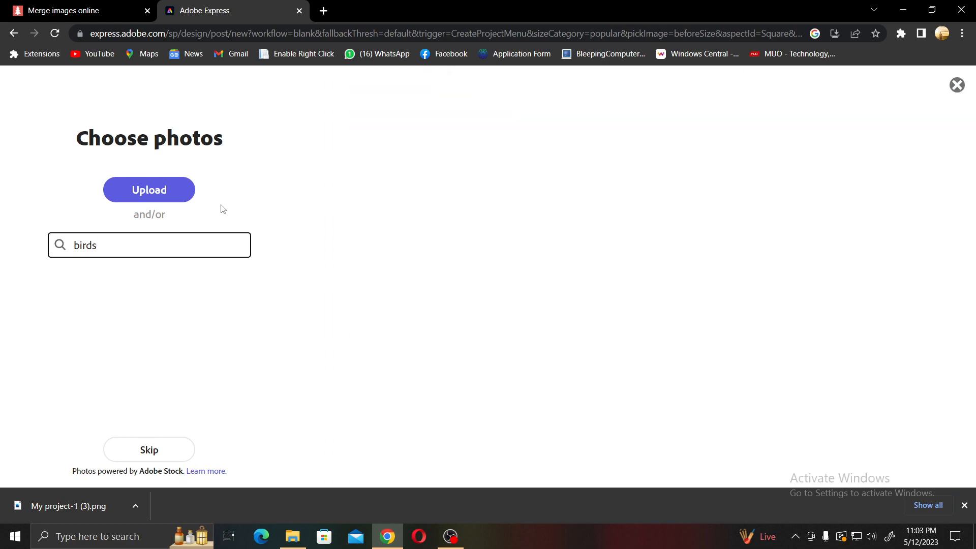
Step: Select the photos of the gray bird pair on a rope, the two colorful birds on a branch and the kingfisher
{"action": "left_click", "coordinate": [655, 296]}
{"action": "left_click", "coordinate": [655, 296]}
{"action": "scroll", "coordinate": [655, 296], "scroll_direction": "down", "scroll_amount": 2}
{"action": "left_click", "coordinate": [391, 342]}
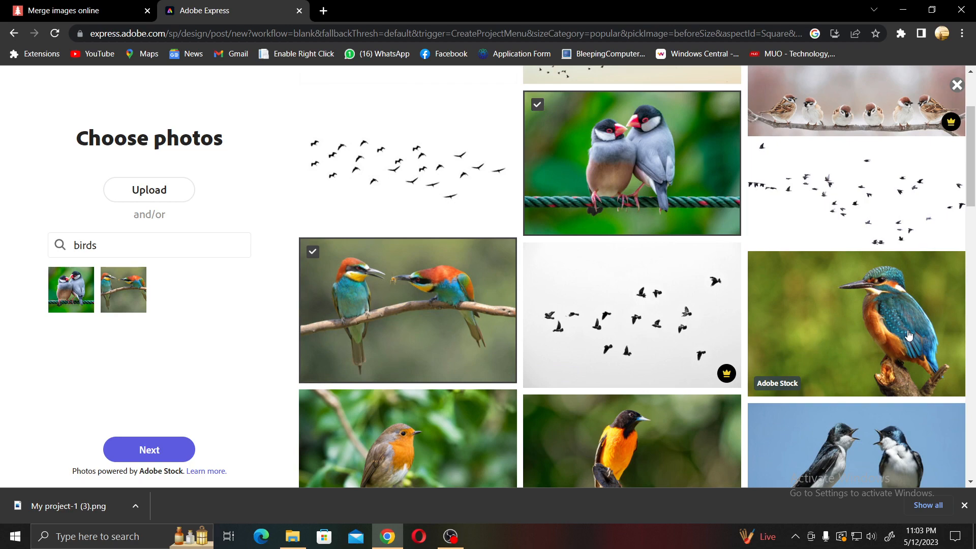
{"action": "left_click", "coordinate": [909, 335]}
Step: Add the orange-and-black bird, the bluebird on a wooden post and the white bird flying against blue sky to the photo selection
{"action": "scroll", "coordinate": [909, 334], "scroll_direction": "down", "scroll_amount": 1}
{"action": "scroll", "coordinate": [909, 334], "scroll_direction": "down", "scroll_amount": 5}
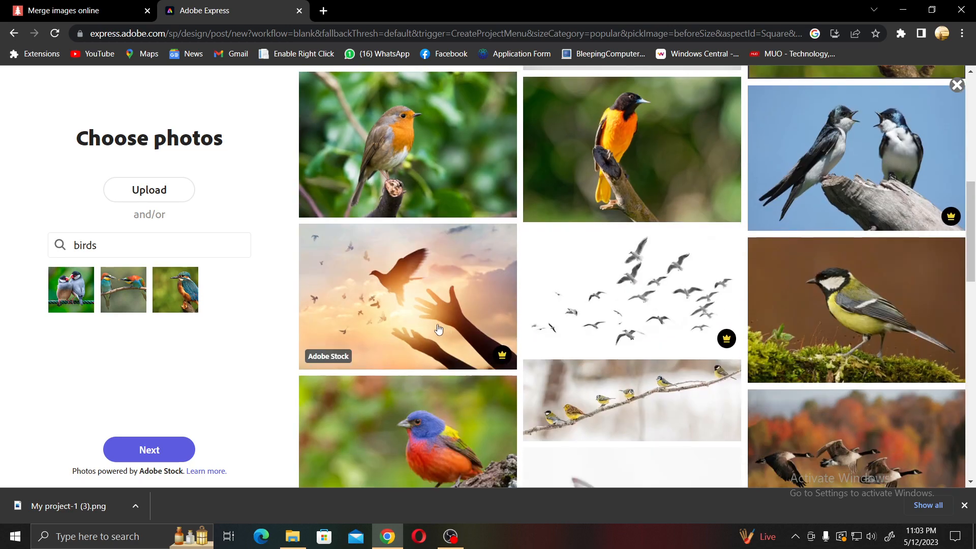
{"action": "left_click", "coordinate": [644, 177]}
{"action": "scroll", "coordinate": [621, 322], "scroll_direction": "down", "scroll_amount": 3}
{"action": "scroll", "coordinate": [892, 357], "scroll_direction": "down", "scroll_amount": 3}
{"action": "left_click", "coordinate": [892, 357]}
{"action": "scroll", "coordinate": [892, 357], "scroll_direction": "down", "scroll_amount": 3}
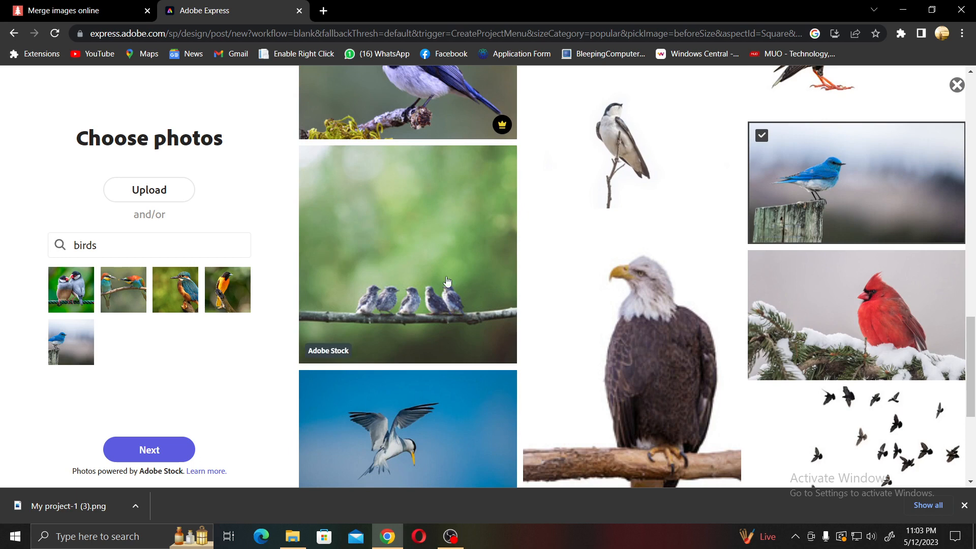
{"action": "scroll", "coordinate": [675, 370], "scroll_direction": "down", "scroll_amount": 4}
{"action": "left_click", "coordinate": [351, 218]}
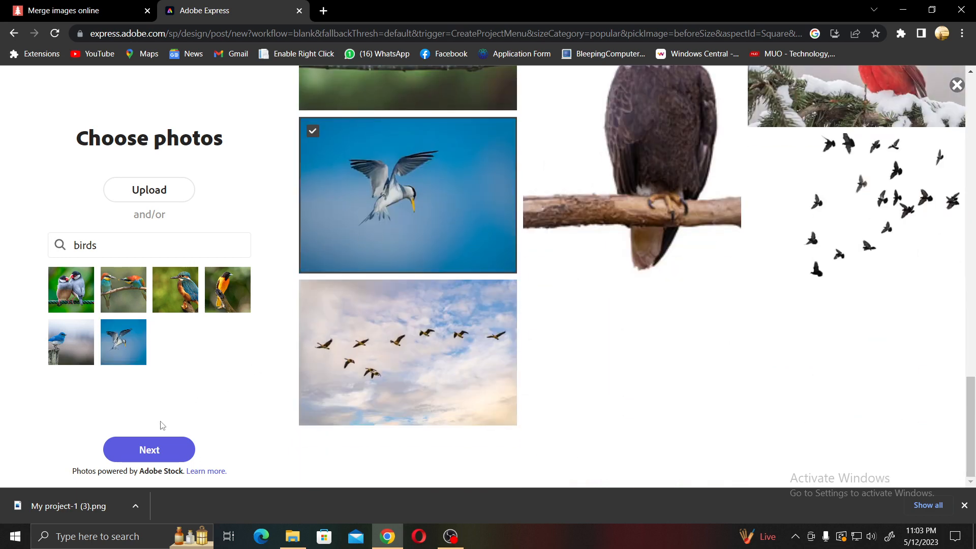
Step: Create the bird collage from the six selected photos in the 3:2 Landscape size
{"action": "left_click", "coordinate": [156, 453]}
{"action": "left_click", "coordinate": [717, 329]}
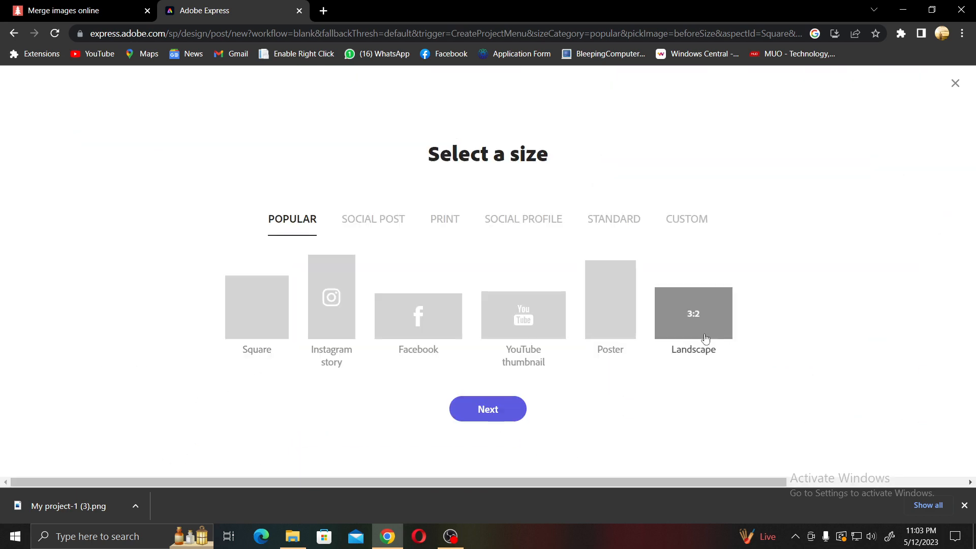
{"action": "left_click", "coordinate": [501, 404]}
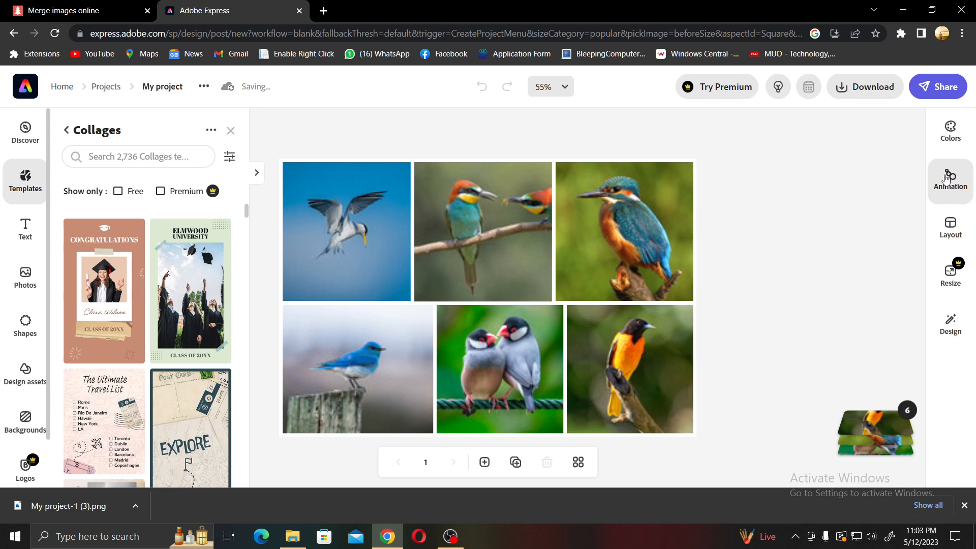
Step: Try thinner border and cell spacing on the bird collage and restore the wider spacing
{"action": "left_click", "coordinate": [966, 243]}
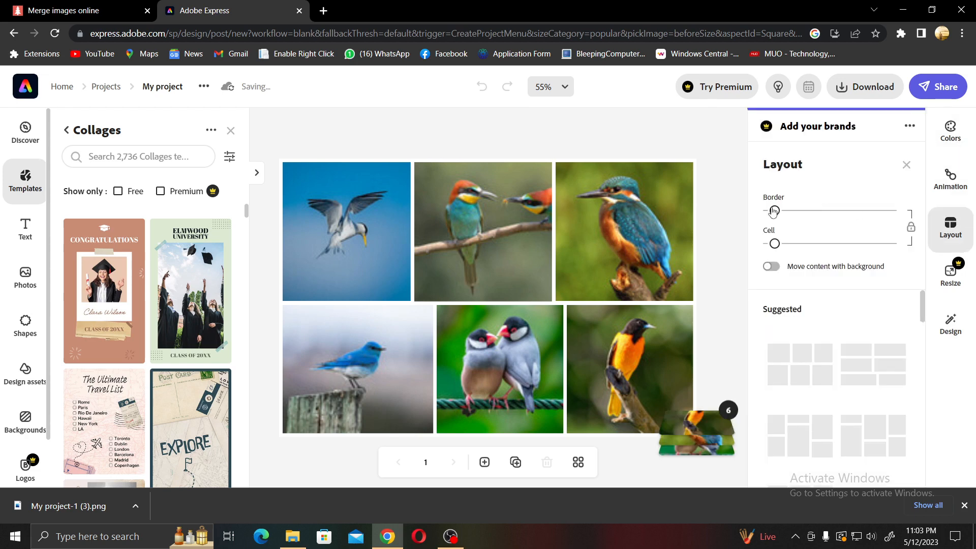
{"action": "mouse_move", "coordinate": [780, 213]}
{"action": "left_mouse_down"}
{"action": "mouse_move", "coordinate": [794, 217]}
{"action": "mouse_move", "coordinate": [761, 217]}
{"action": "mouse_move", "coordinate": [777, 219]}
{"action": "left_mouse_up"}
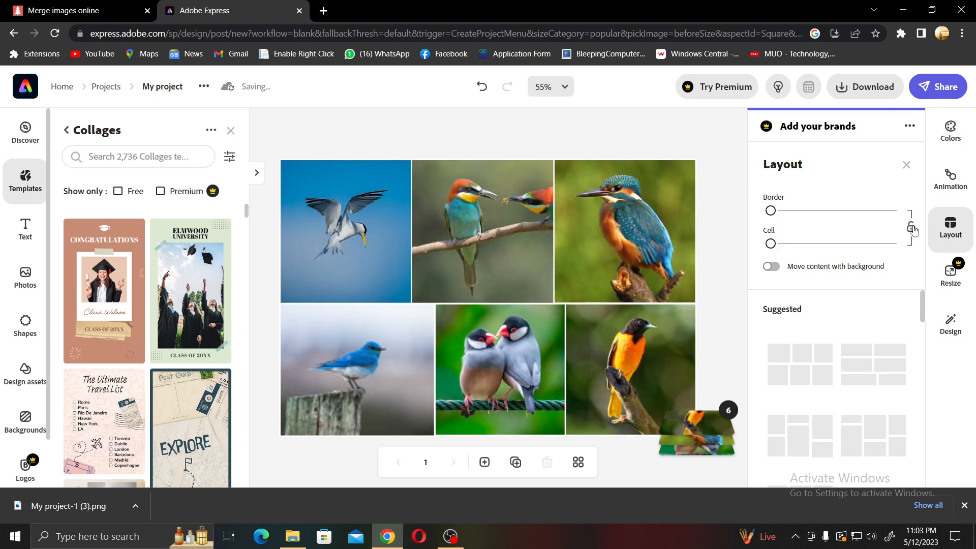
{"action": "left_click_drag", "start_coordinate": [776, 251], "coordinate": [772, 250]}
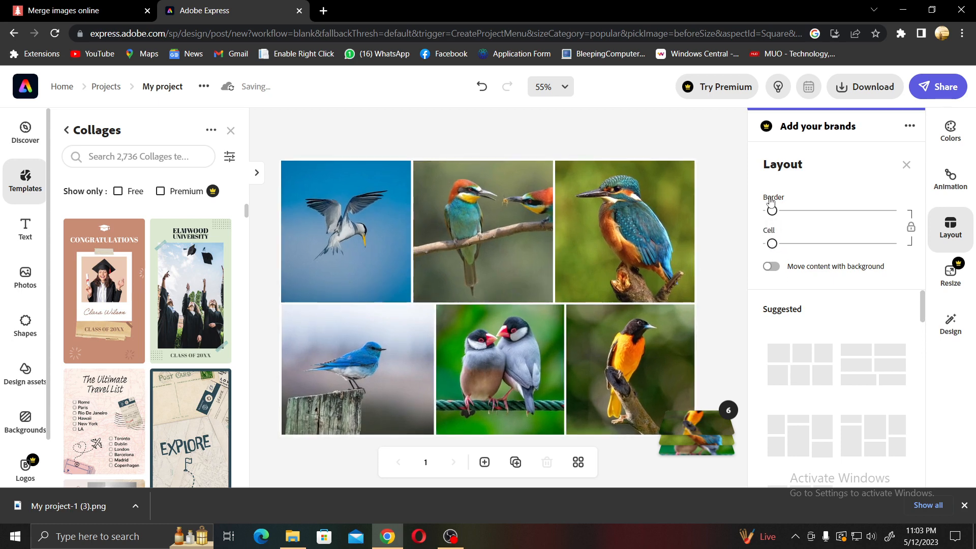
{"action": "mouse_move", "coordinate": [770, 210]}
{"action": "left_mouse_down"}
{"action": "mouse_move", "coordinate": [787, 216]}
{"action": "mouse_move", "coordinate": [772, 218]}
{"action": "left_mouse_up"}
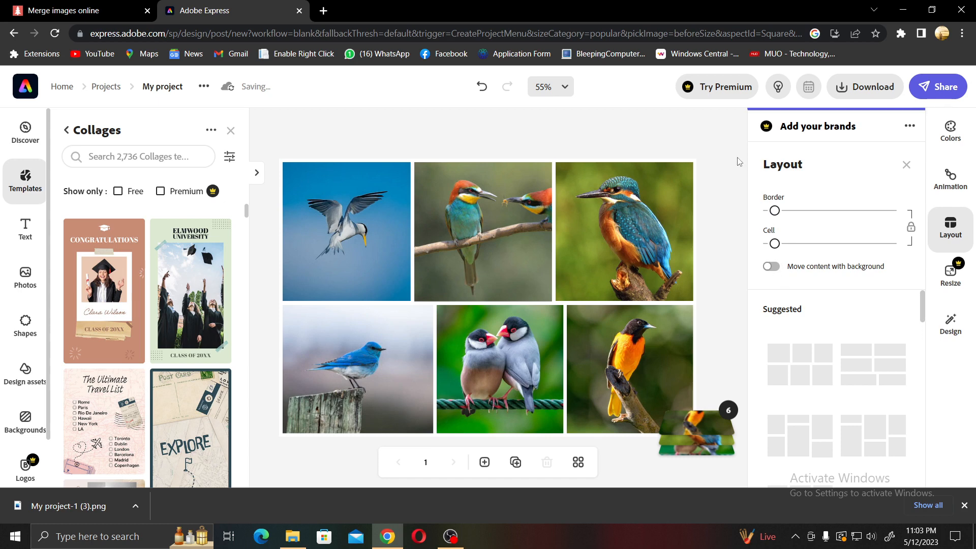
{"action": "left_click", "coordinate": [906, 164]}
Step: Apply the black, green and cyan Professional color palette to the bird collage to make its borders green
{"action": "left_click", "coordinate": [946, 148]}
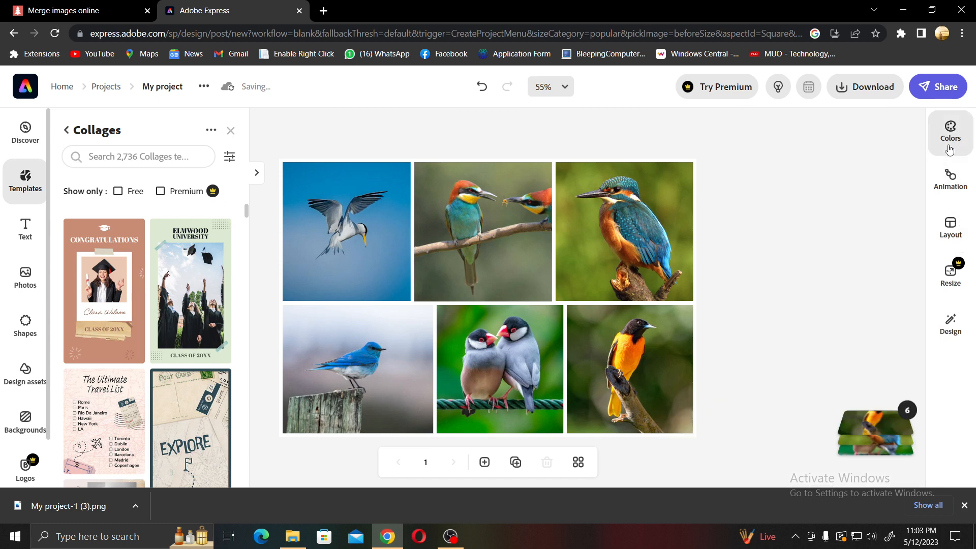
{"action": "scroll", "coordinate": [830, 394], "scroll_direction": "down", "scroll_amount": 5}
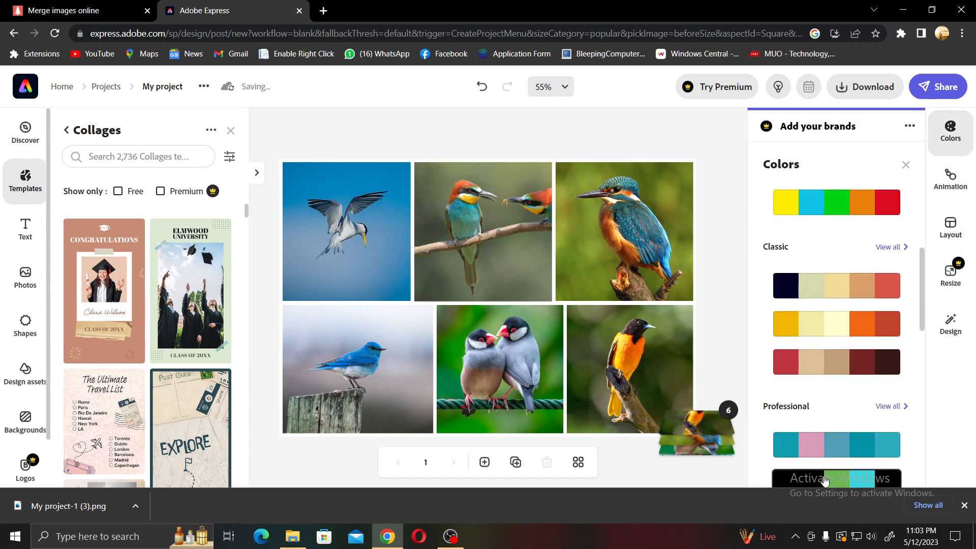
{"action": "left_click", "coordinate": [786, 485]}
{"action": "scroll", "coordinate": [756, 297], "scroll_direction": "down", "scroll_amount": 1}
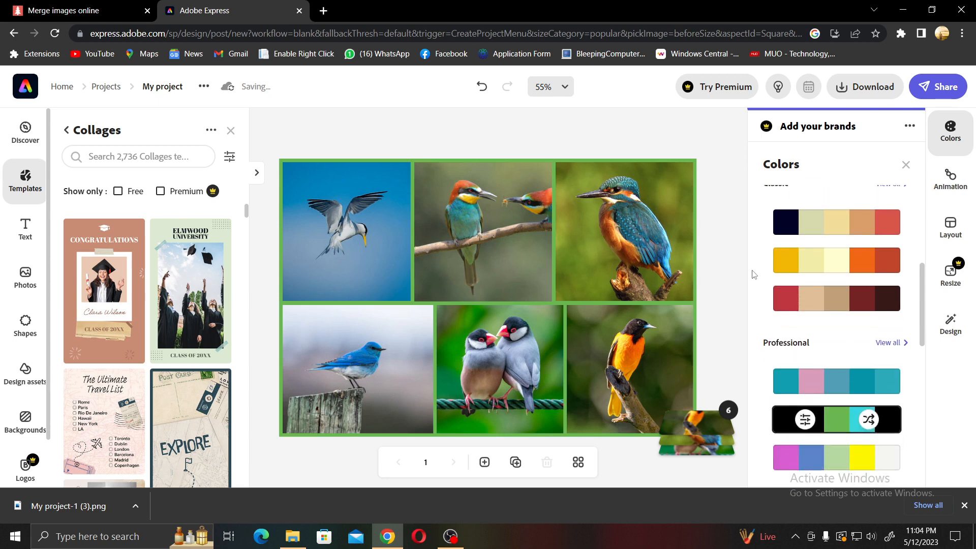
{"action": "left_click", "coordinate": [906, 165]}
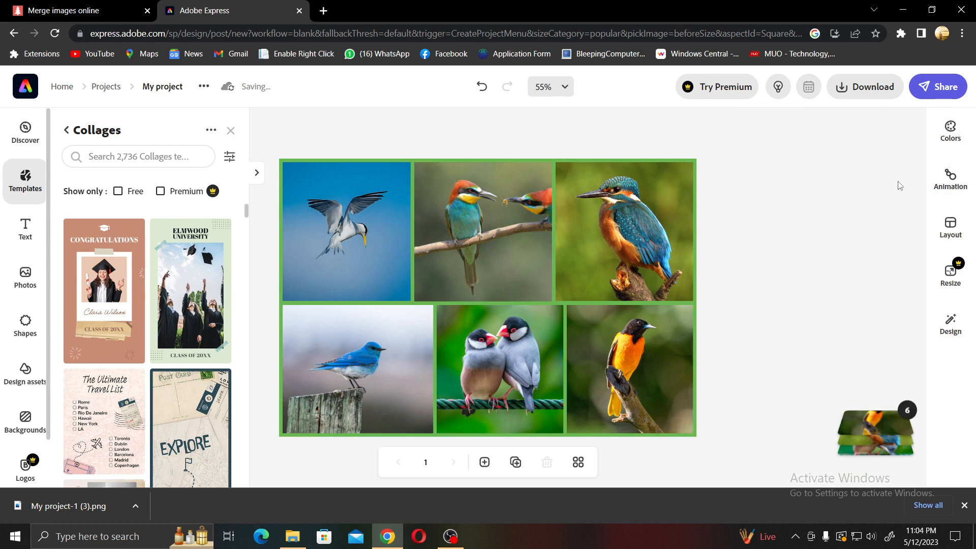
Step: Change the bird collage to the six-cell, three-column layout with a short cell above a tall cell in the middle column
{"action": "left_click", "coordinate": [938, 244]}
{"action": "scroll", "coordinate": [860, 344], "scroll_direction": "down", "scroll_amount": 3}
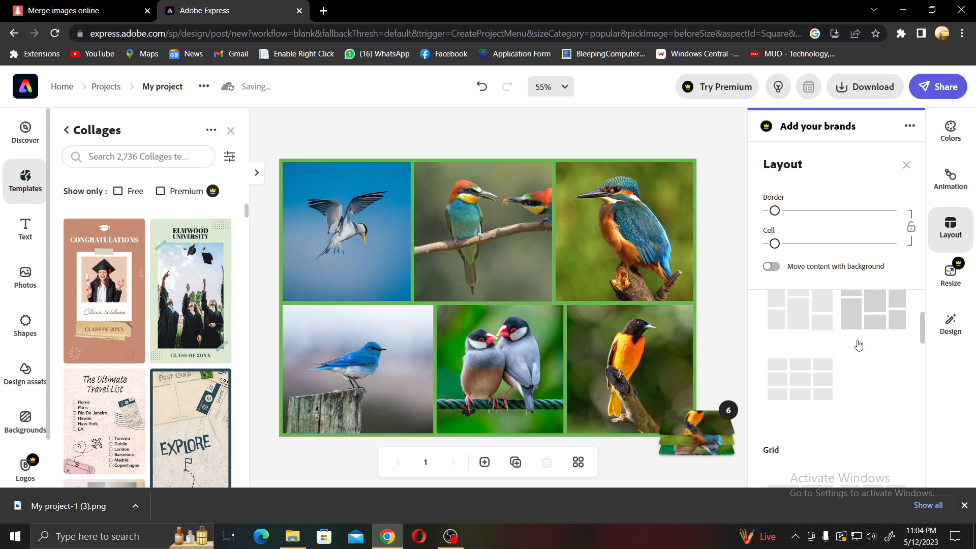
{"action": "scroll", "coordinate": [839, 386], "scroll_direction": "up", "scroll_amount": 1}
{"action": "left_click", "coordinate": [795, 373]}
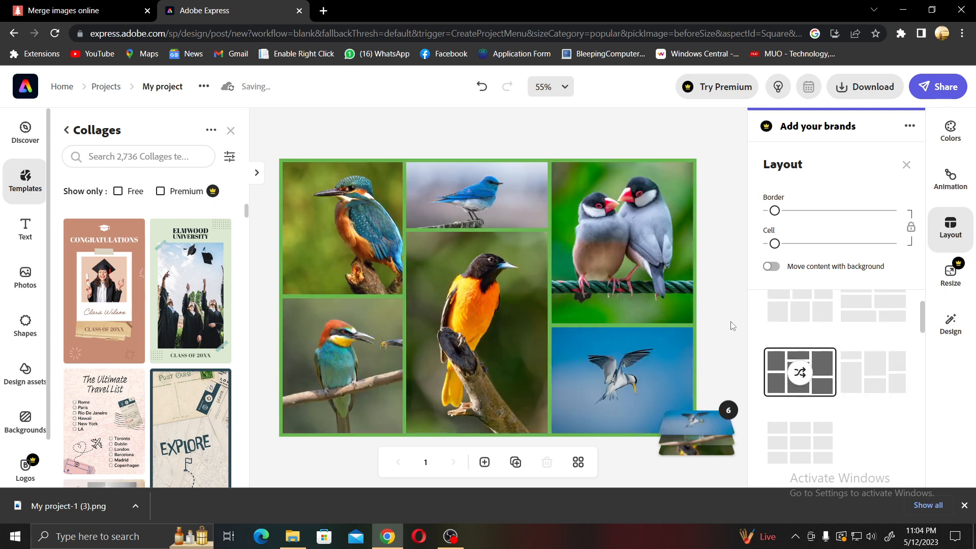
Step: Swap the photo of the two birds on the rope with the white flying bird below it in the collage
{"action": "left_click", "coordinate": [711, 286]}
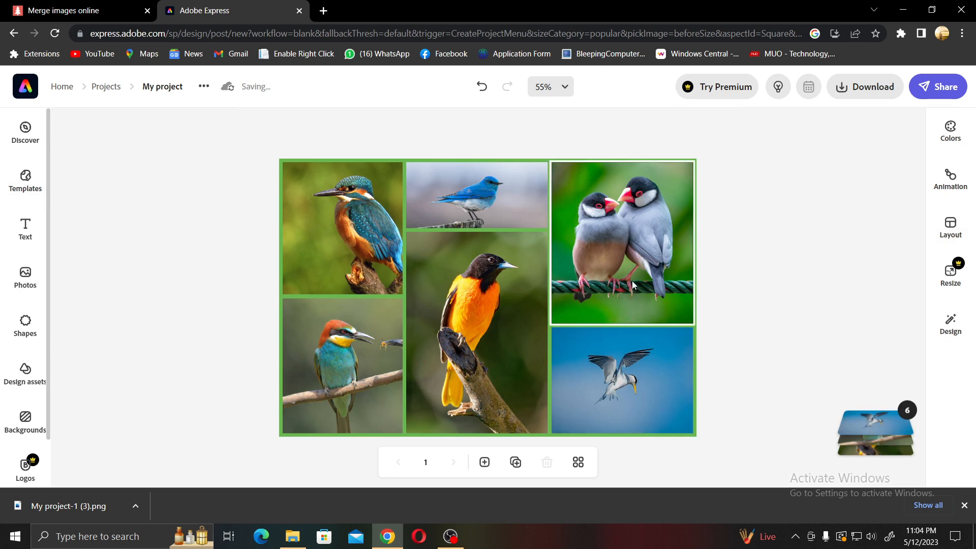
{"action": "left_click_drag", "start_coordinate": [632, 280], "coordinate": [615, 370]}
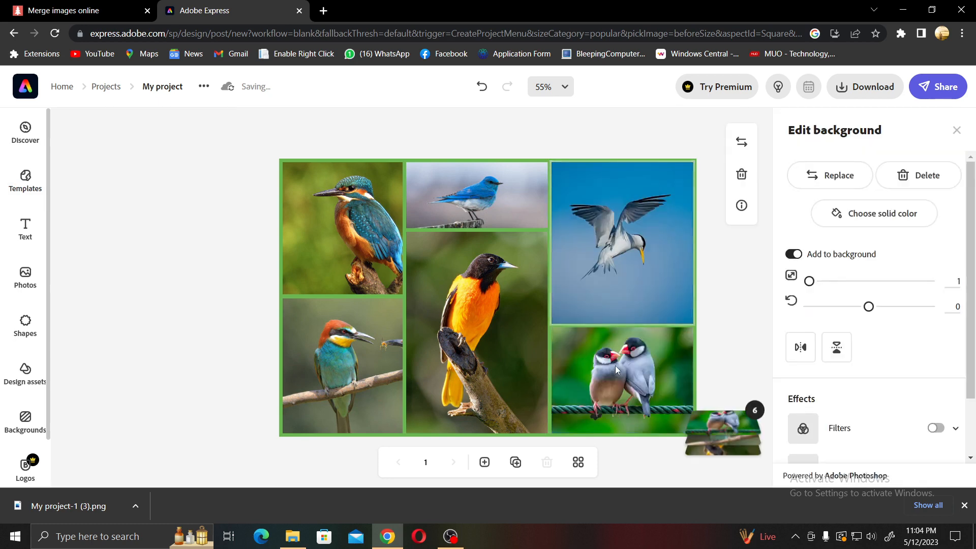
{"action": "left_click", "coordinate": [717, 304]}
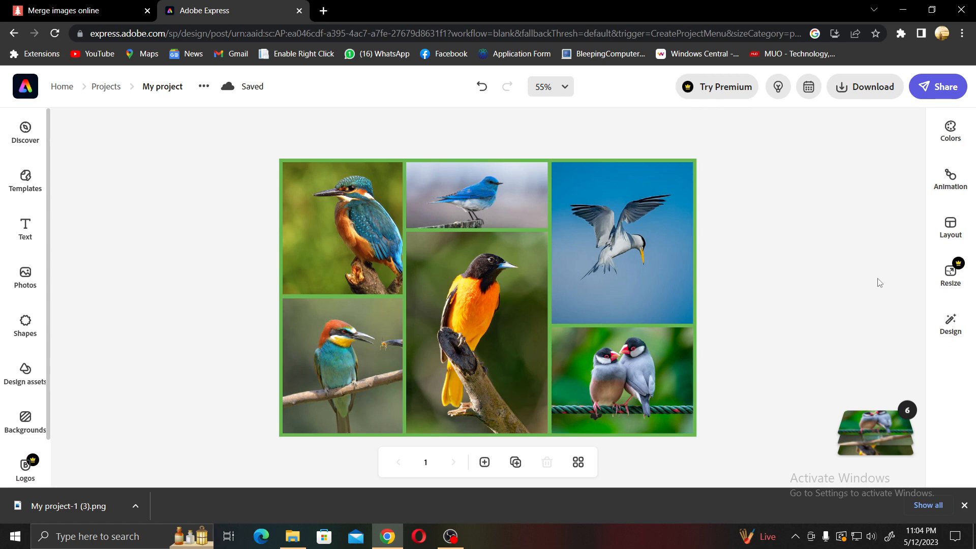
Step: Download the bird collage as a JPG file
{"action": "left_click", "coordinate": [881, 97]}
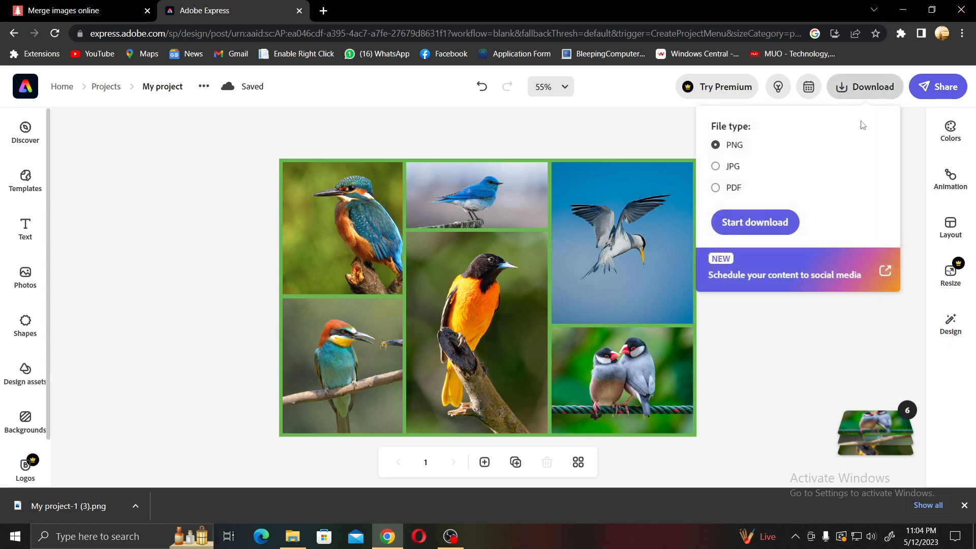
{"action": "left_click", "coordinate": [733, 167]}
{"action": "left_click", "coordinate": [733, 145]}
{"action": "left_click", "coordinate": [732, 166]}
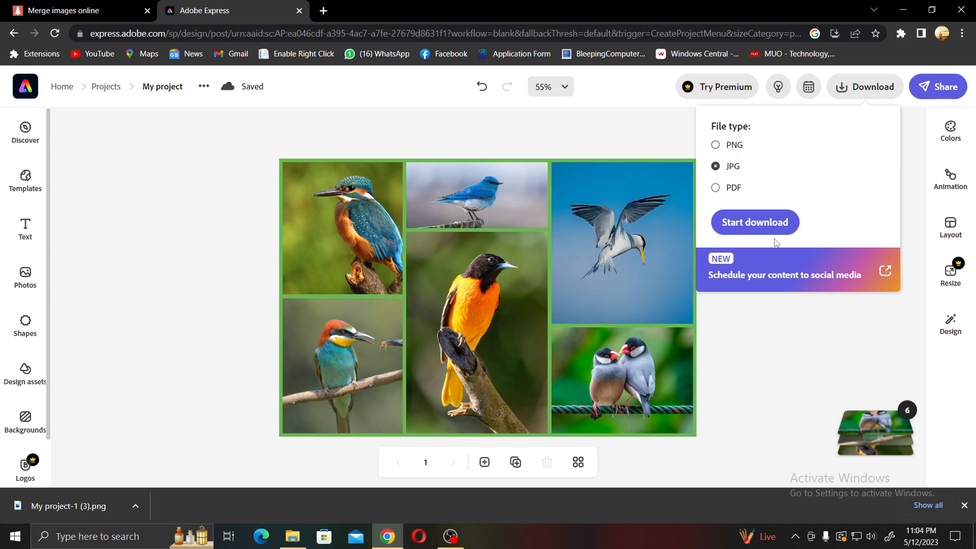
{"action": "left_click", "coordinate": [774, 223]}
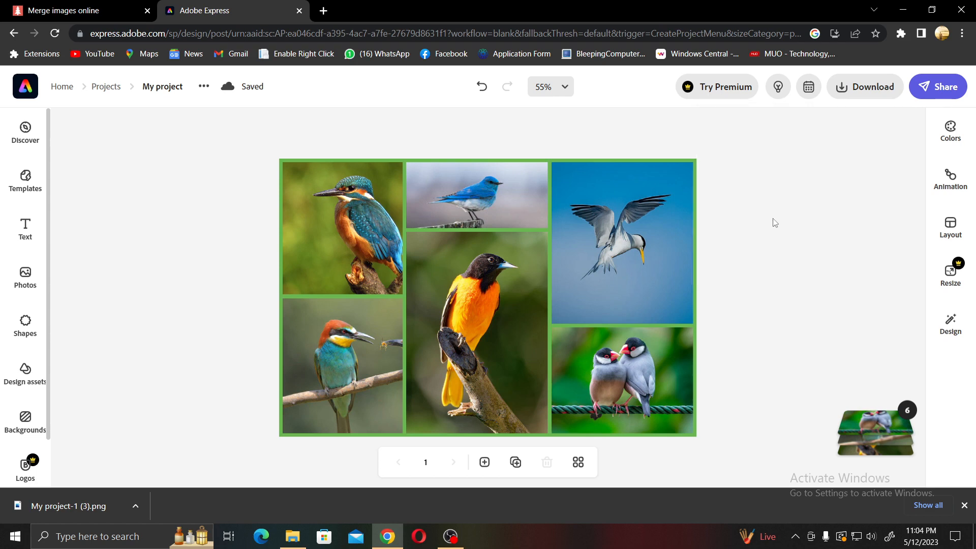